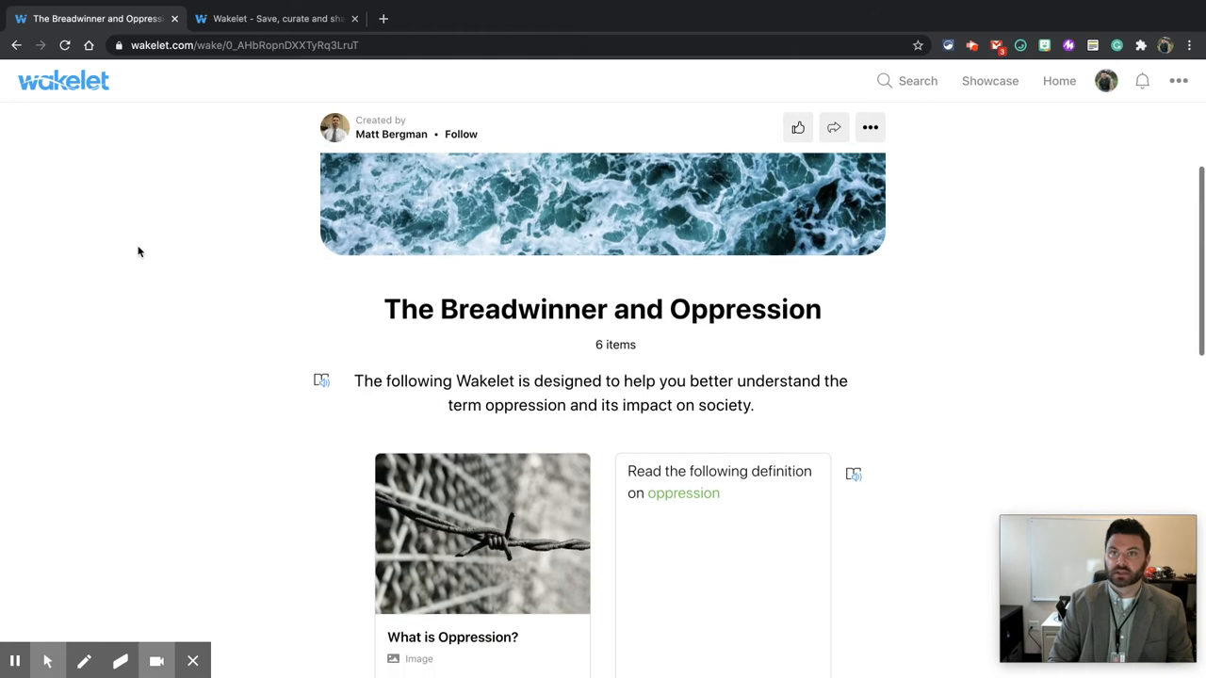
# Step: Browse the example collection and open the linked definition of oppression, then close that tab
pyautogui.scroll(-3, 139, 251)
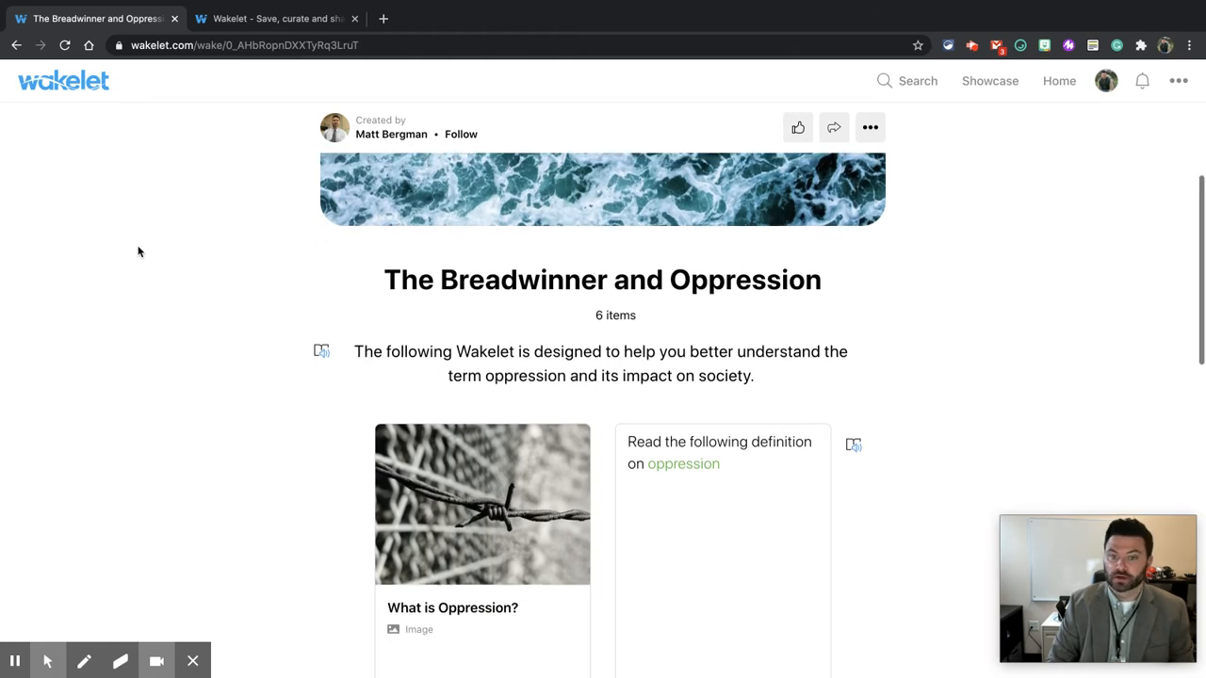
pyautogui.scroll(-2, 139, 251)
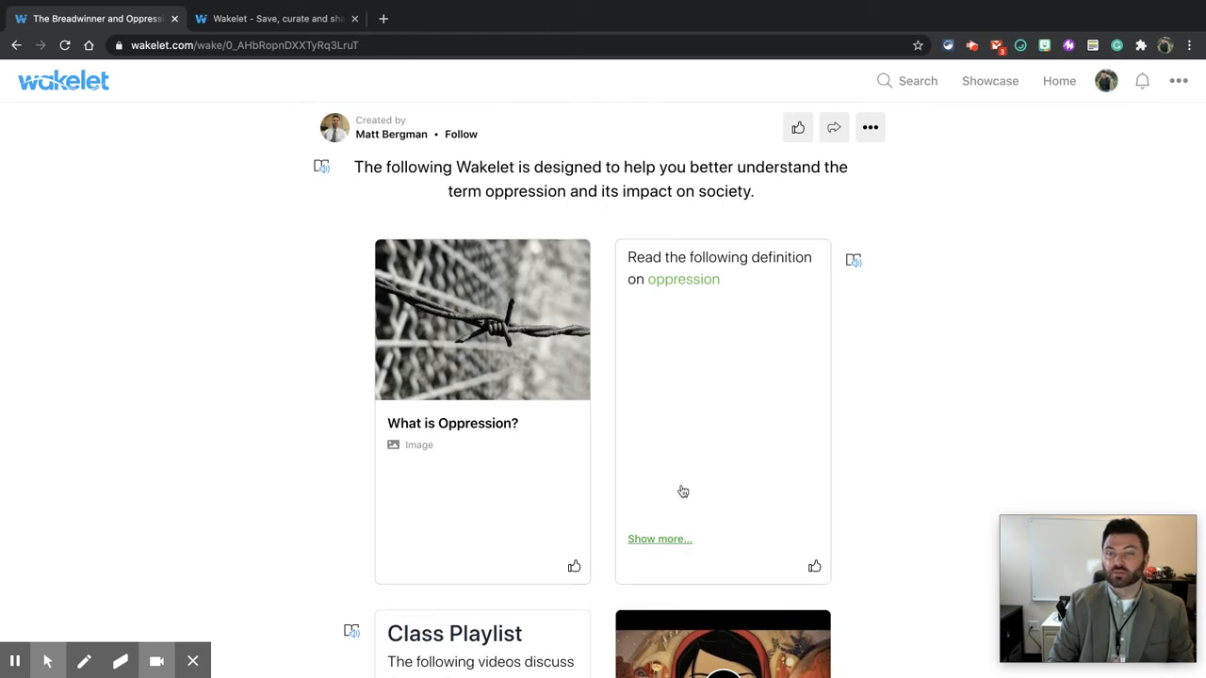
pyautogui.click(685, 283)
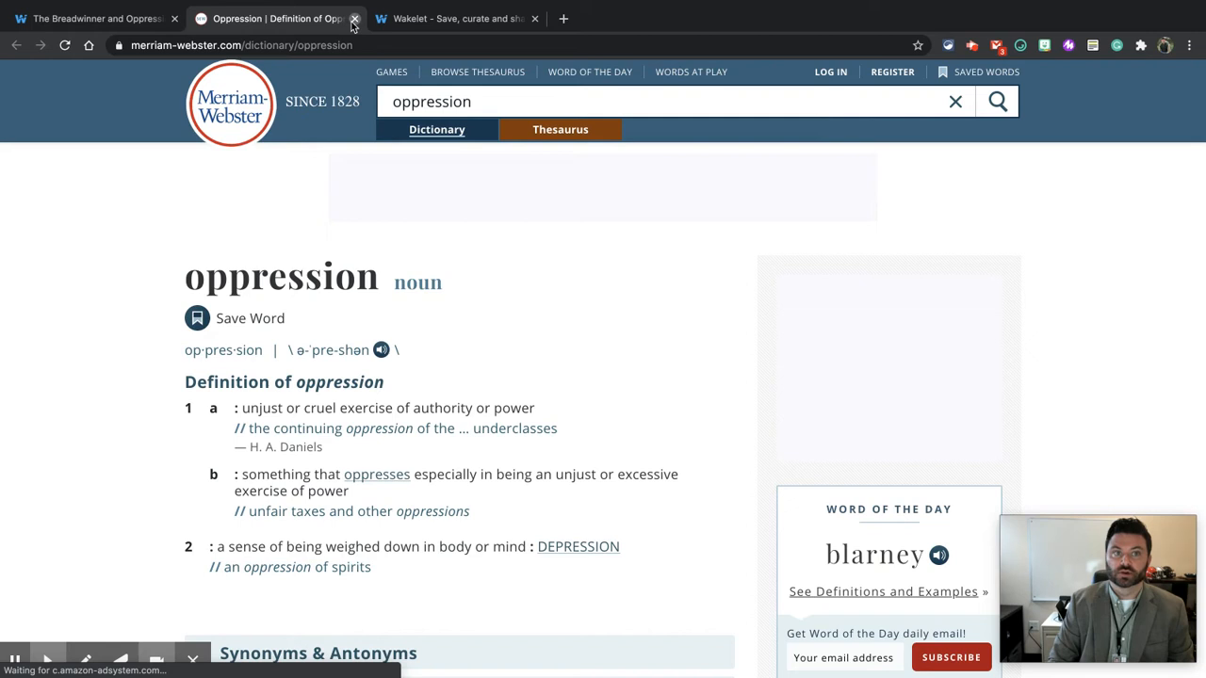
pyautogui.click(353, 20)
pyautogui.scroll(-5, 346, 415)
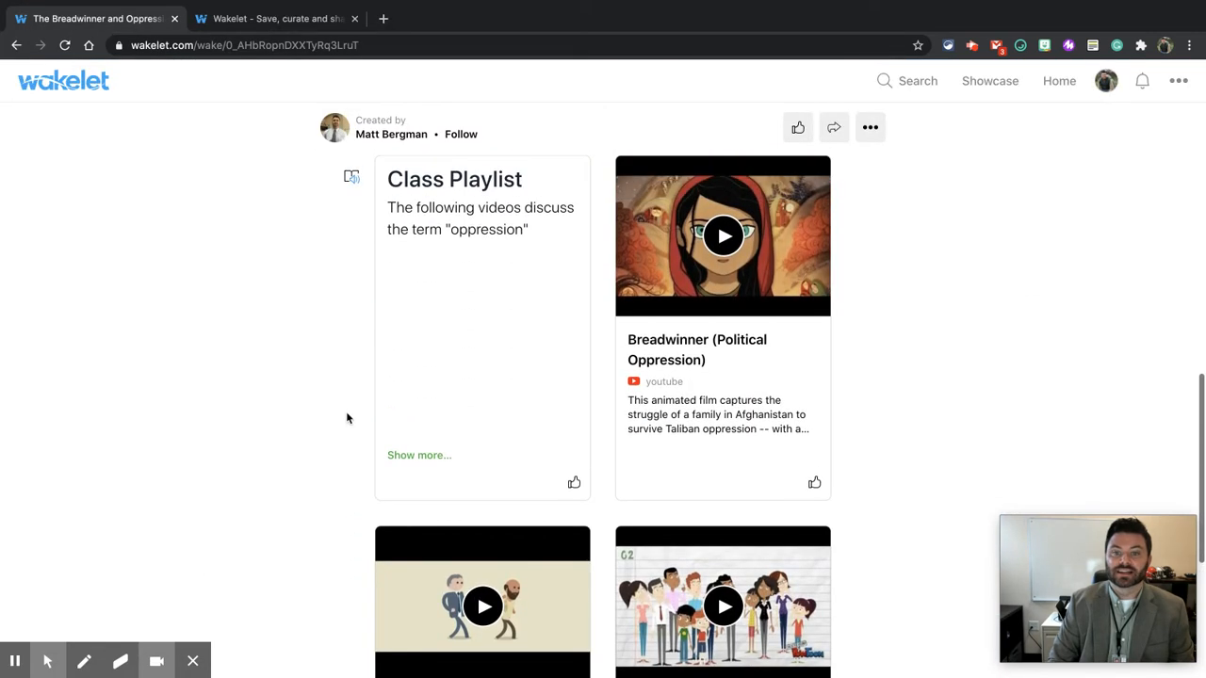
pyautogui.scroll(1, 345, 414)
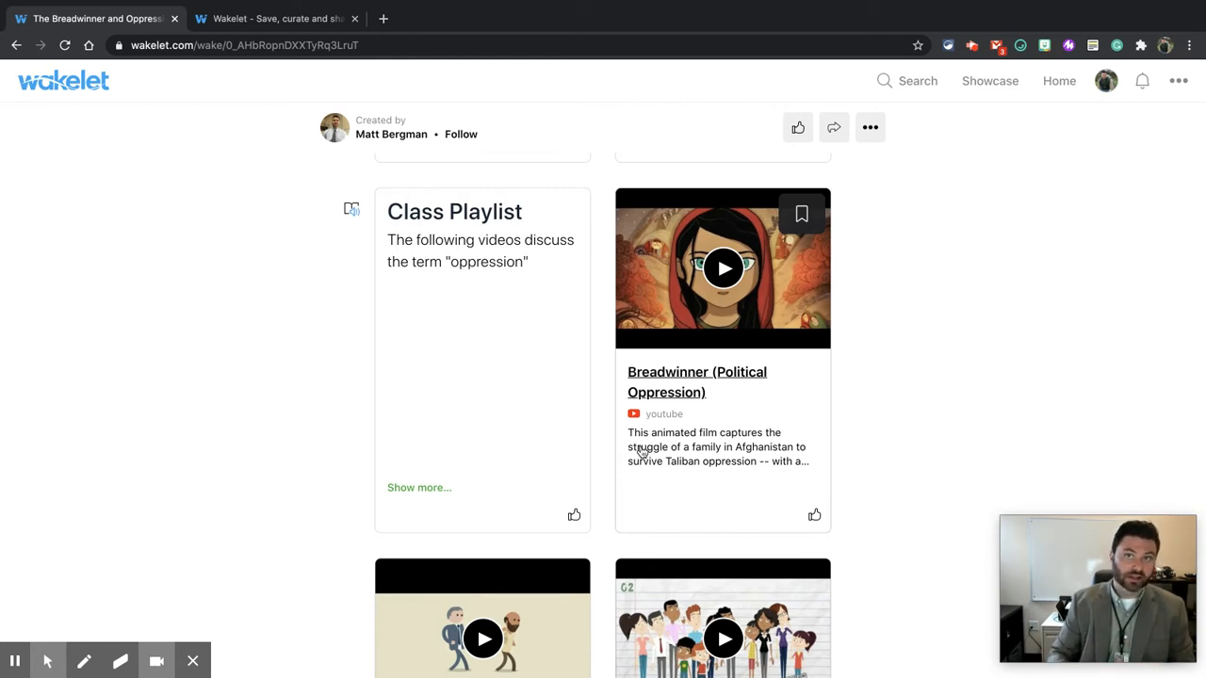
# Step: Play the Breadwinner video and step through the following videos in the viewer, then return to the collection
pyautogui.click(724, 271)
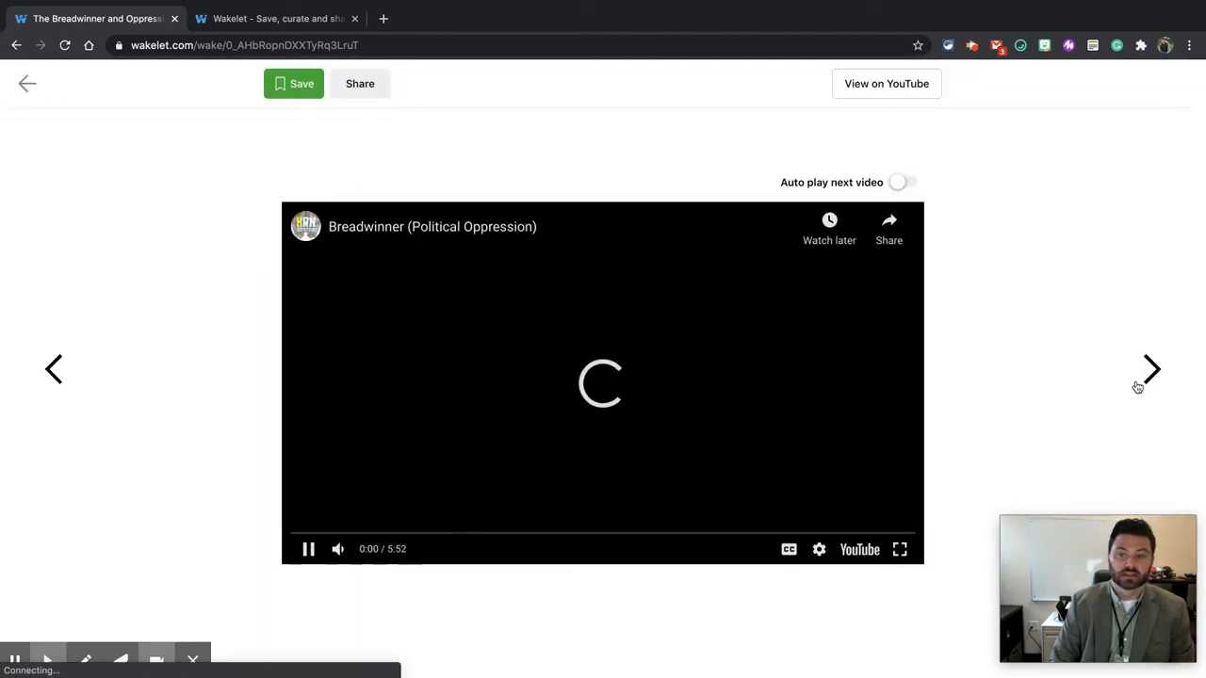
pyautogui.click(1150, 375)
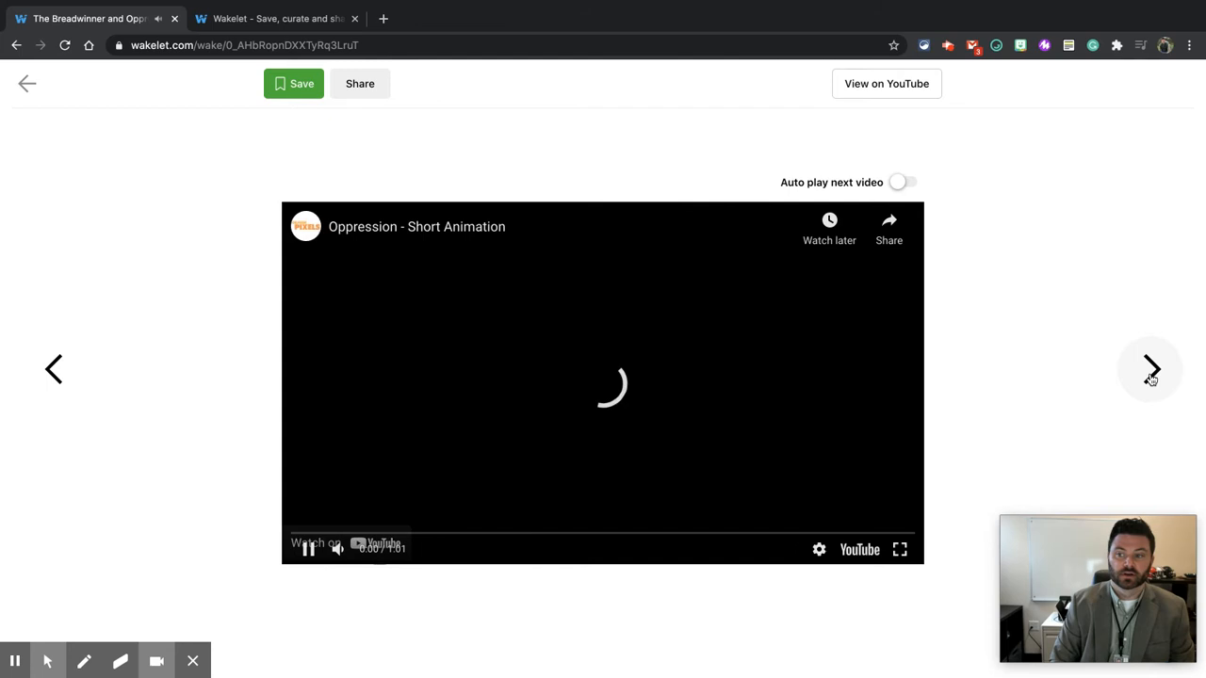
pyautogui.click(1149, 375)
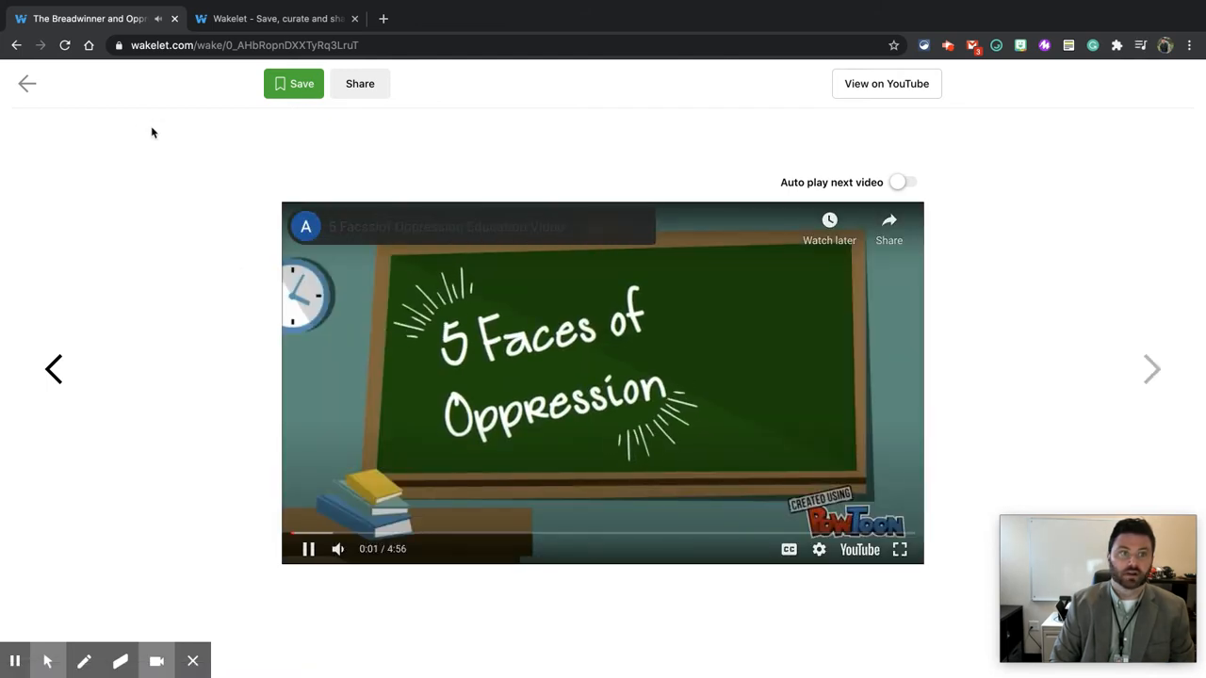
pyautogui.click(25, 92)
pyautogui.click(197, 315)
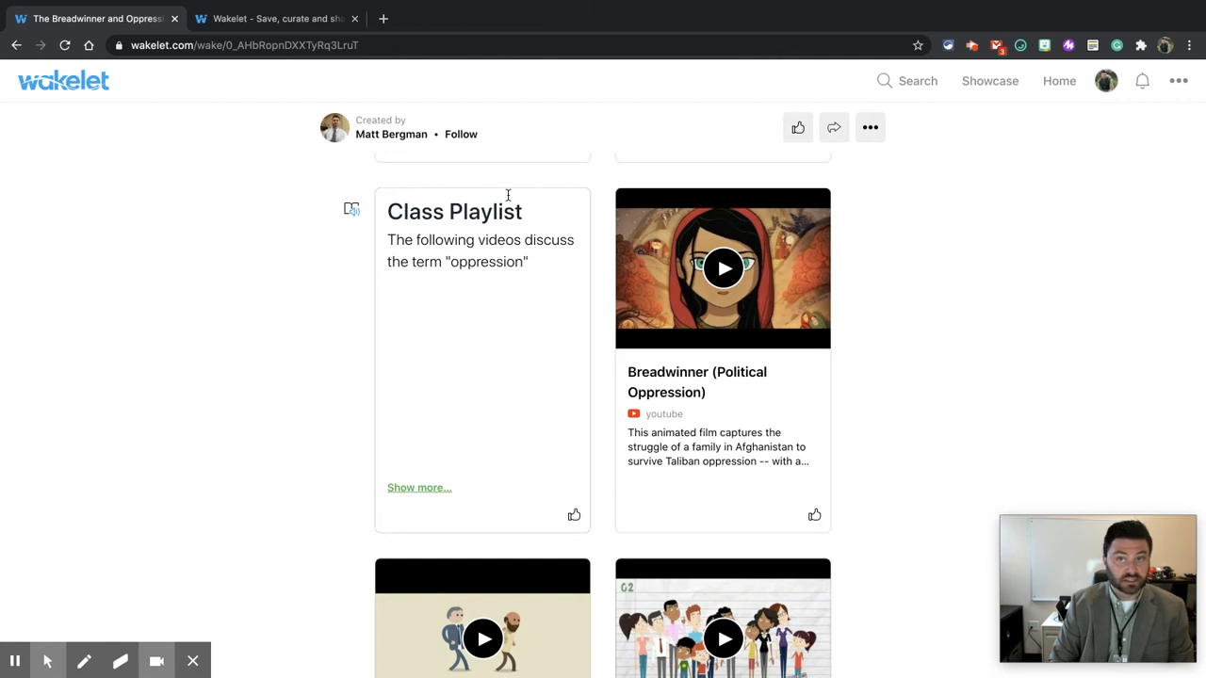
# Step: Open the Class Playlist note in Immersive Reader, start and pause the read-aloud, then return to the collection
pyautogui.click(355, 211)
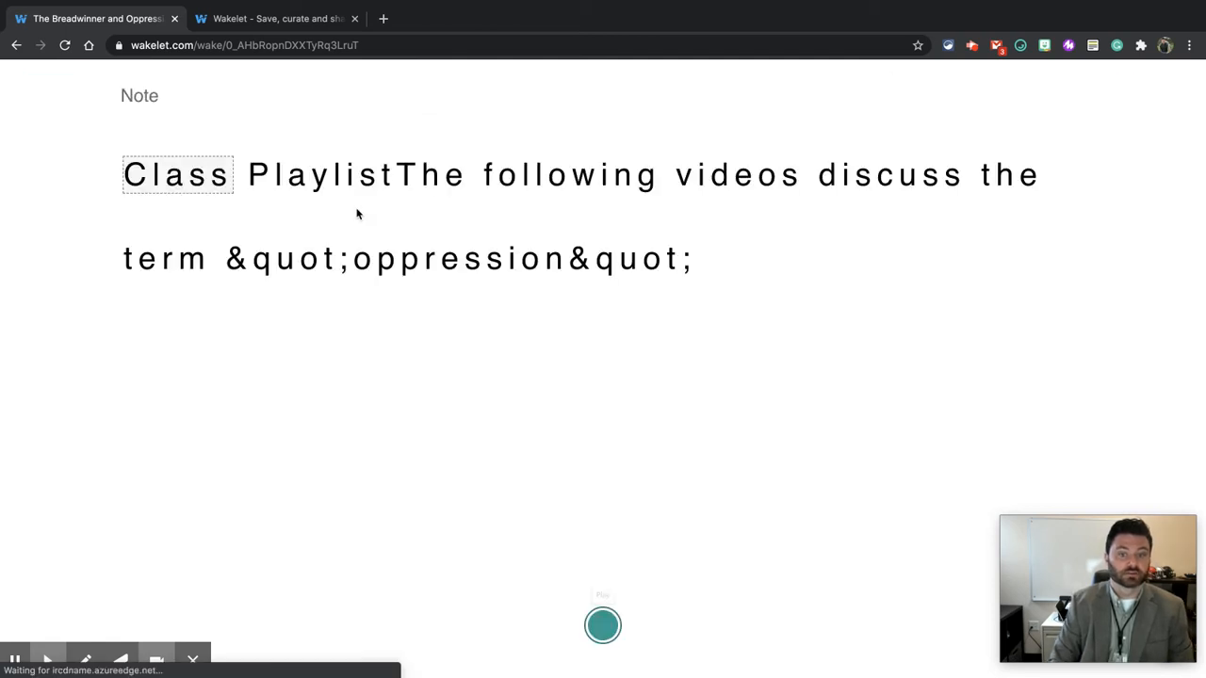
pyautogui.click(604, 626)
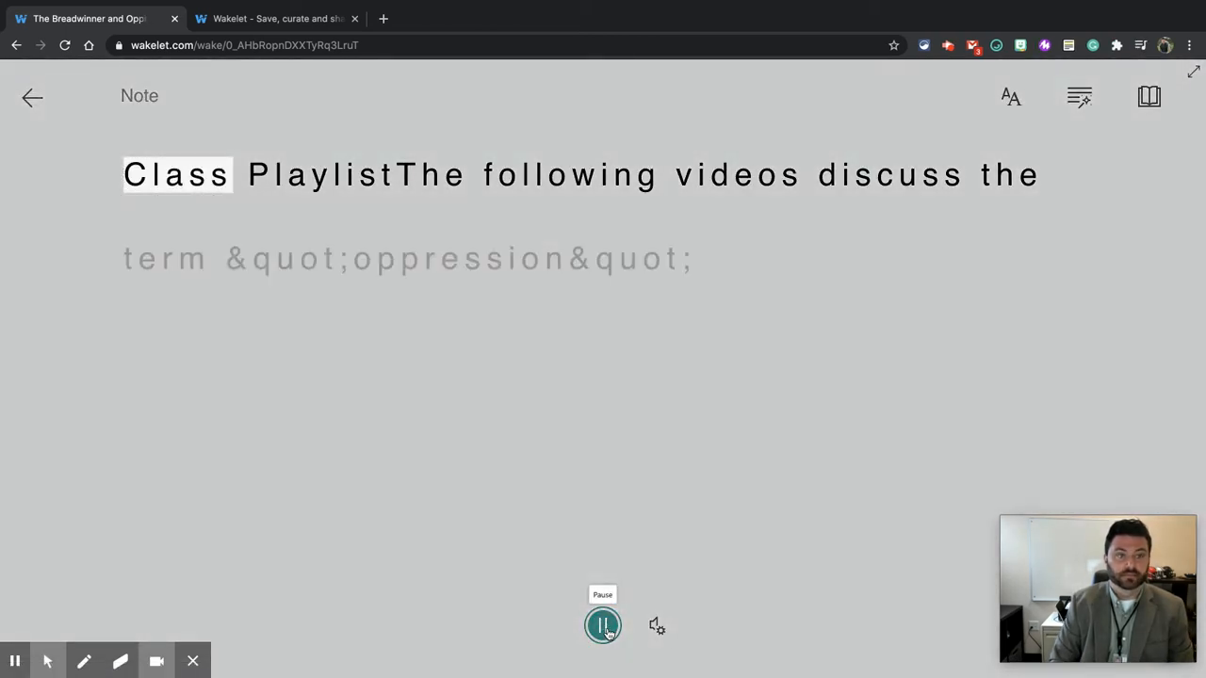
pyautogui.click(603, 627)
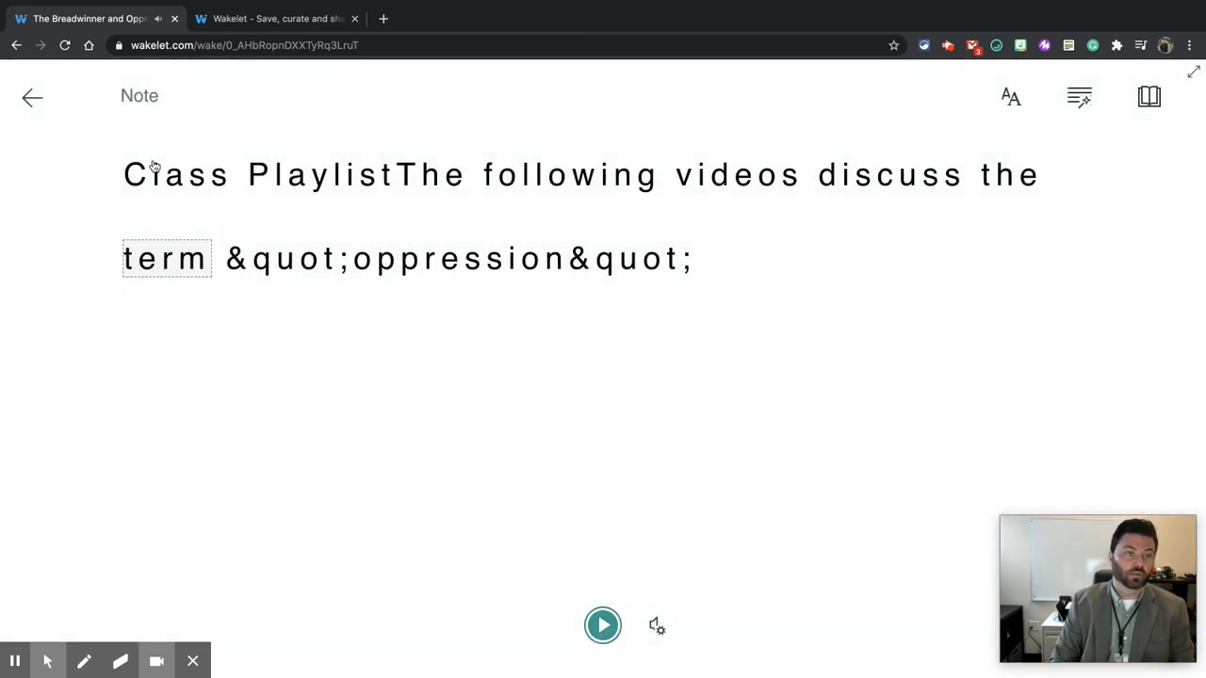
pyautogui.click(32, 97)
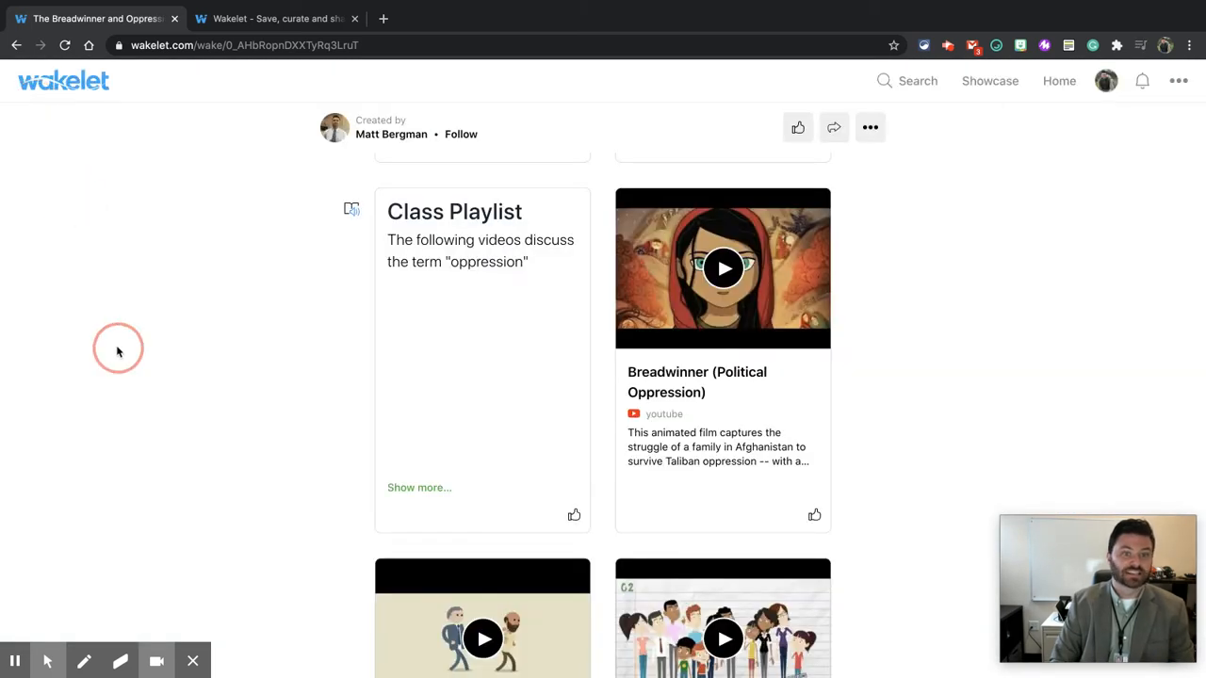
pyautogui.scroll(5, 118, 351)
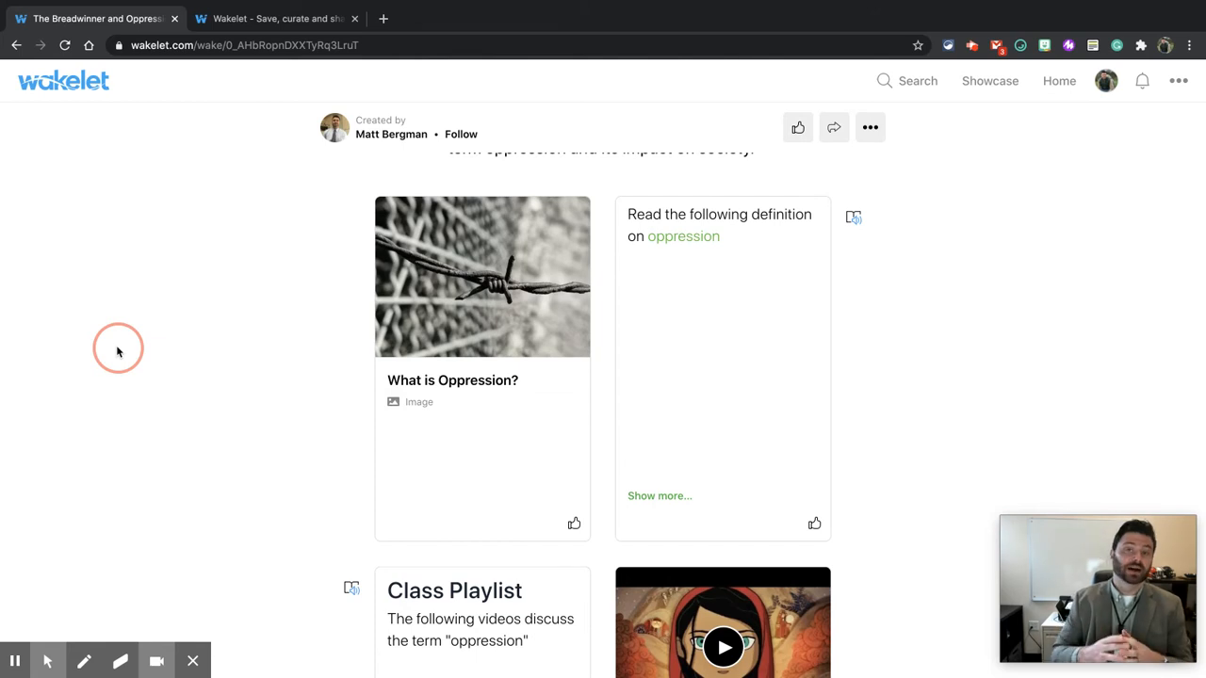
# Step: Create a new collection and give it an Unsplash cover image found by searching for ocean
pyautogui.click(261, 20)
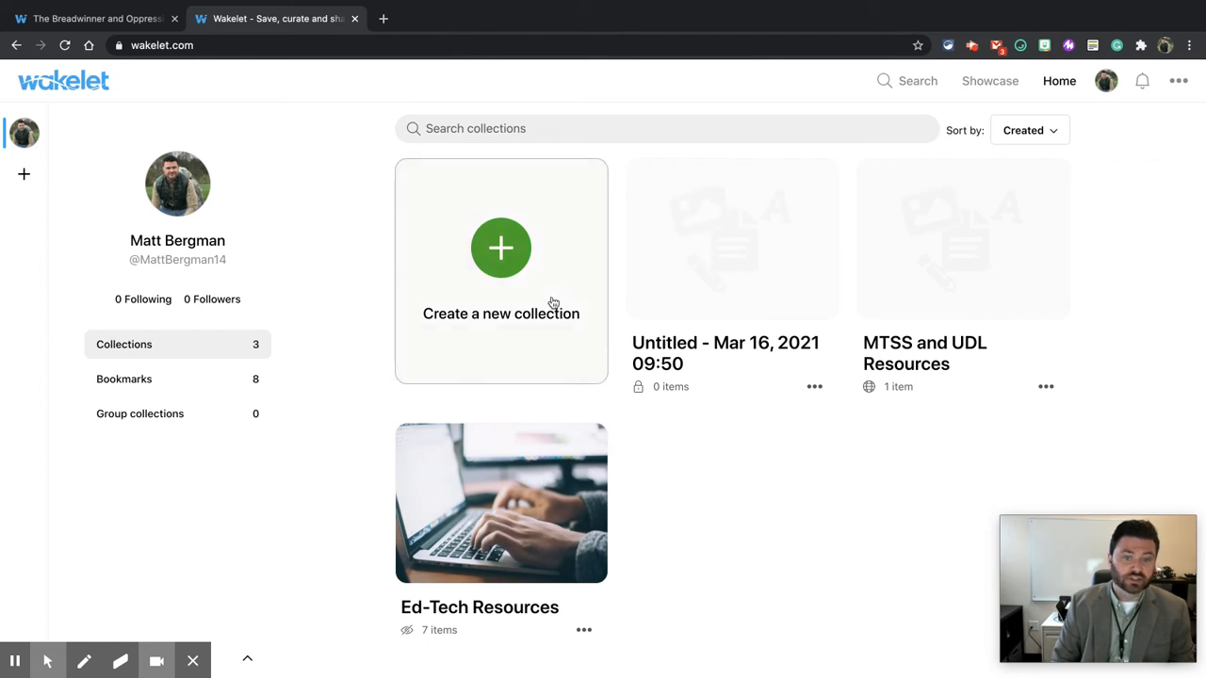
pyautogui.click(493, 264)
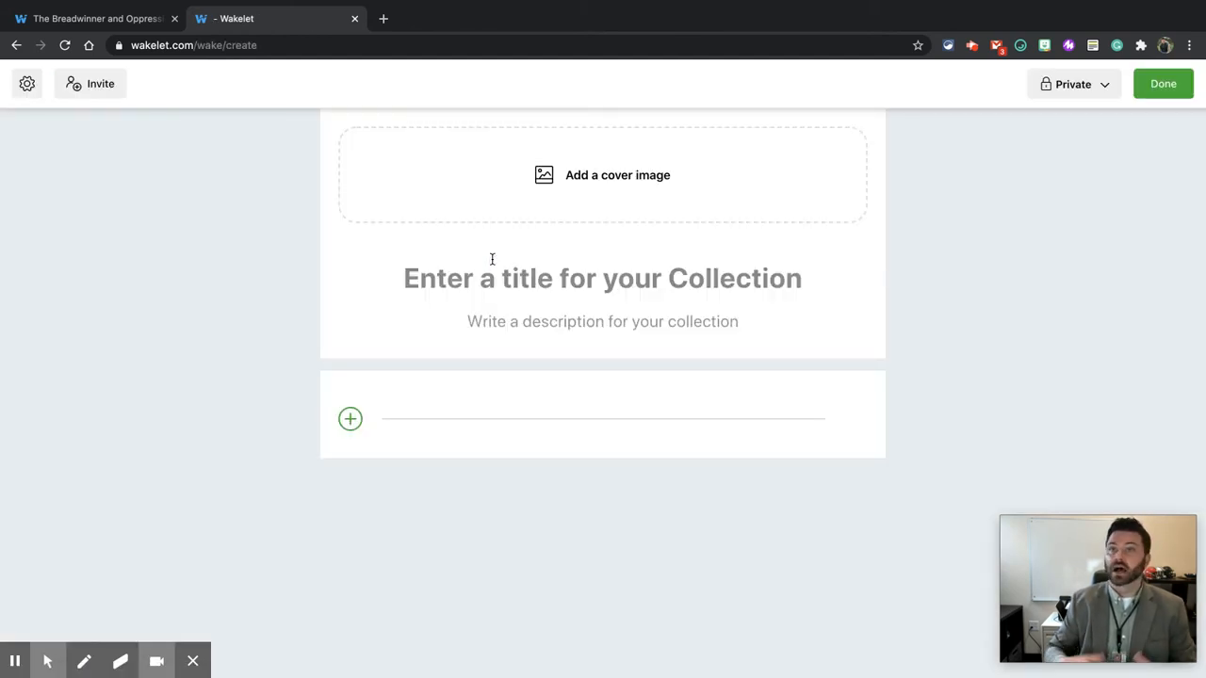
pyautogui.click(541, 188)
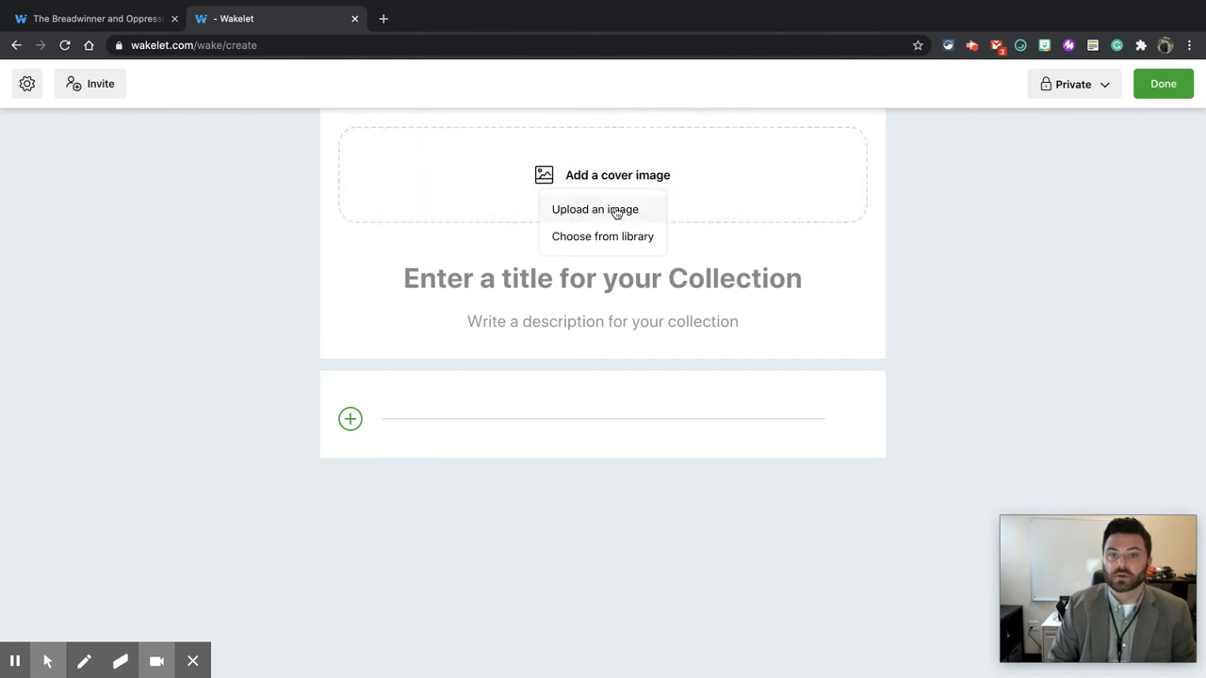
pyautogui.click(597, 236)
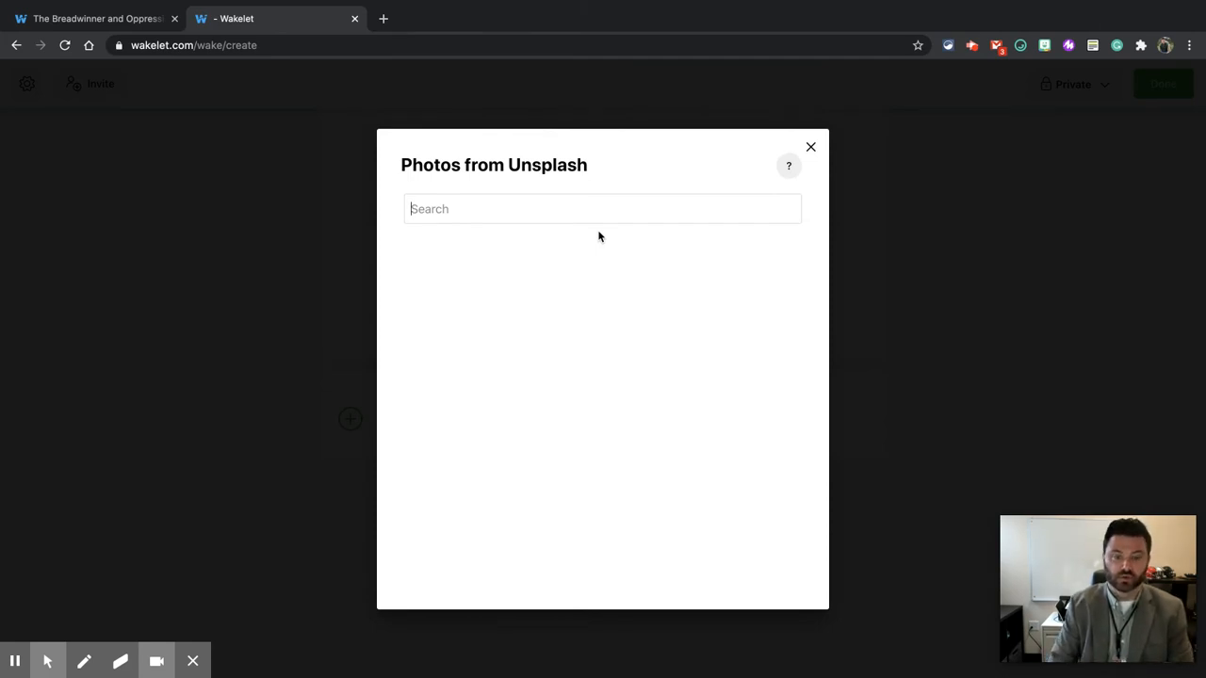
pyautogui.write('ocean')
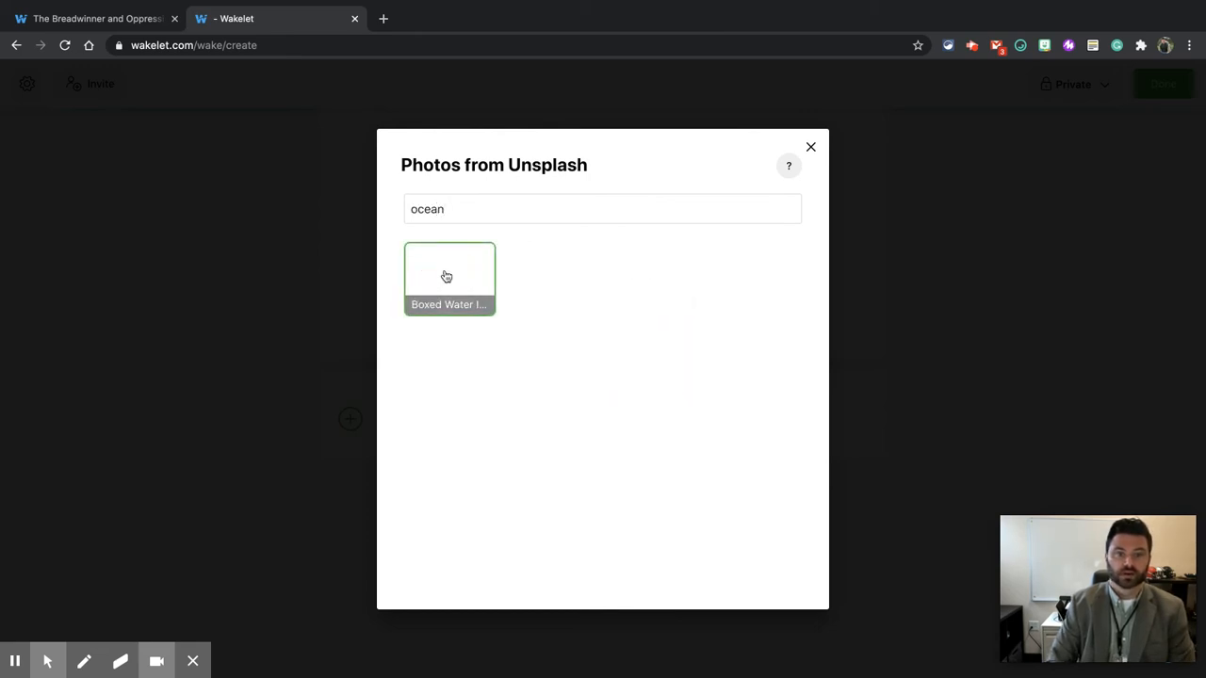
pyautogui.click(436, 261)
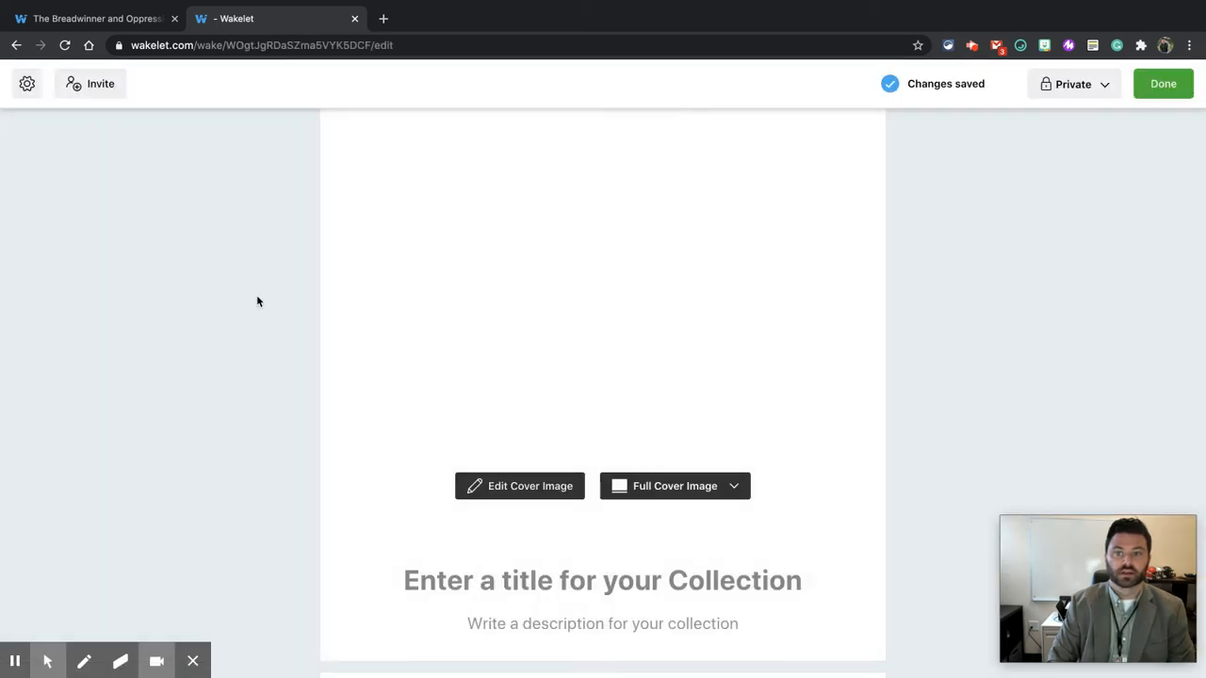
# Step: Replace the collection's default title with Book Title
pyautogui.click(65, 45)
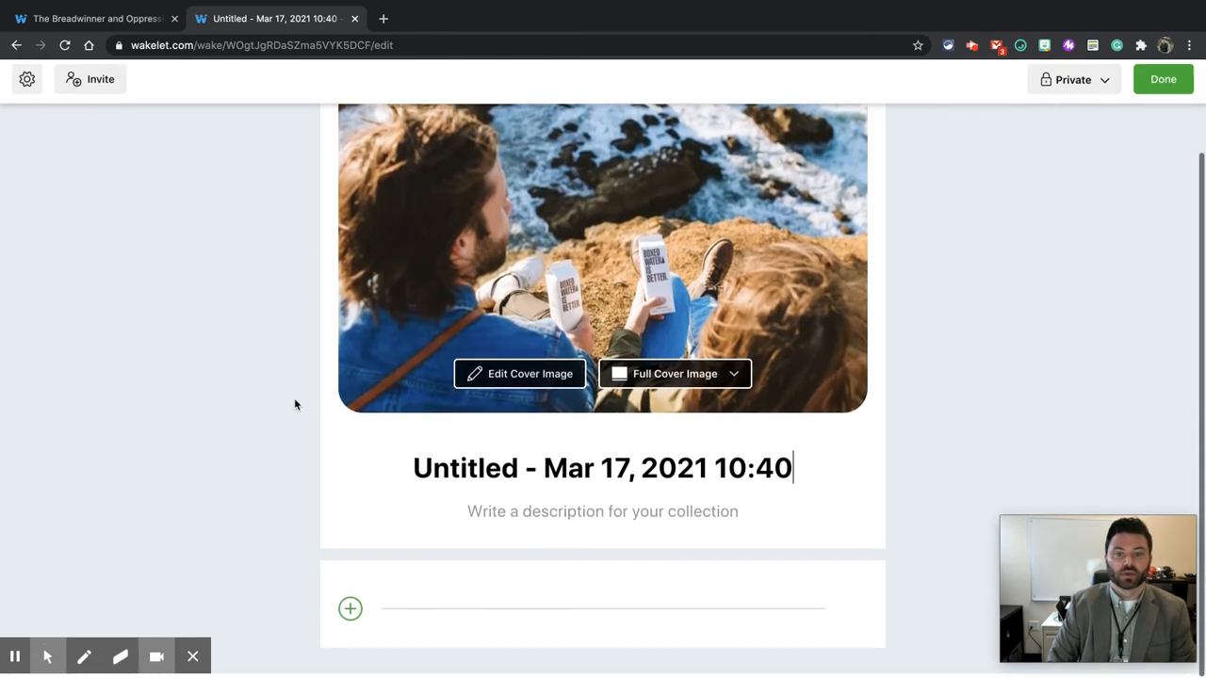
pyautogui.tripleClick(467, 472)
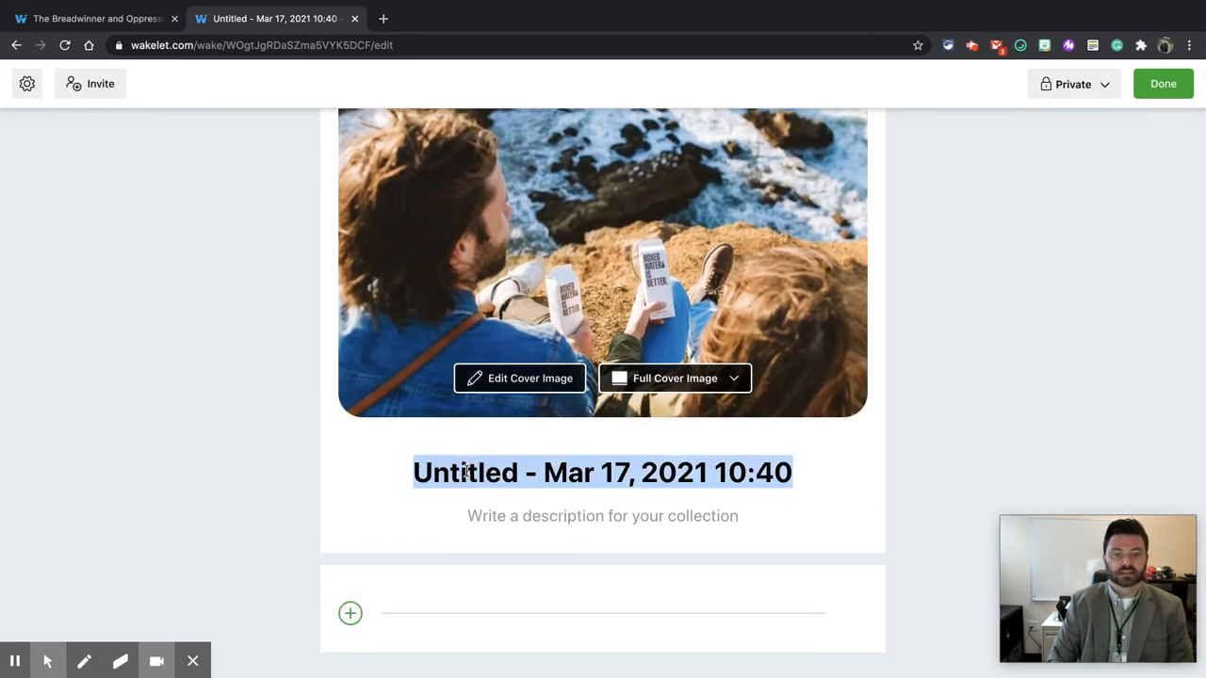
pyautogui.write('Book Title')
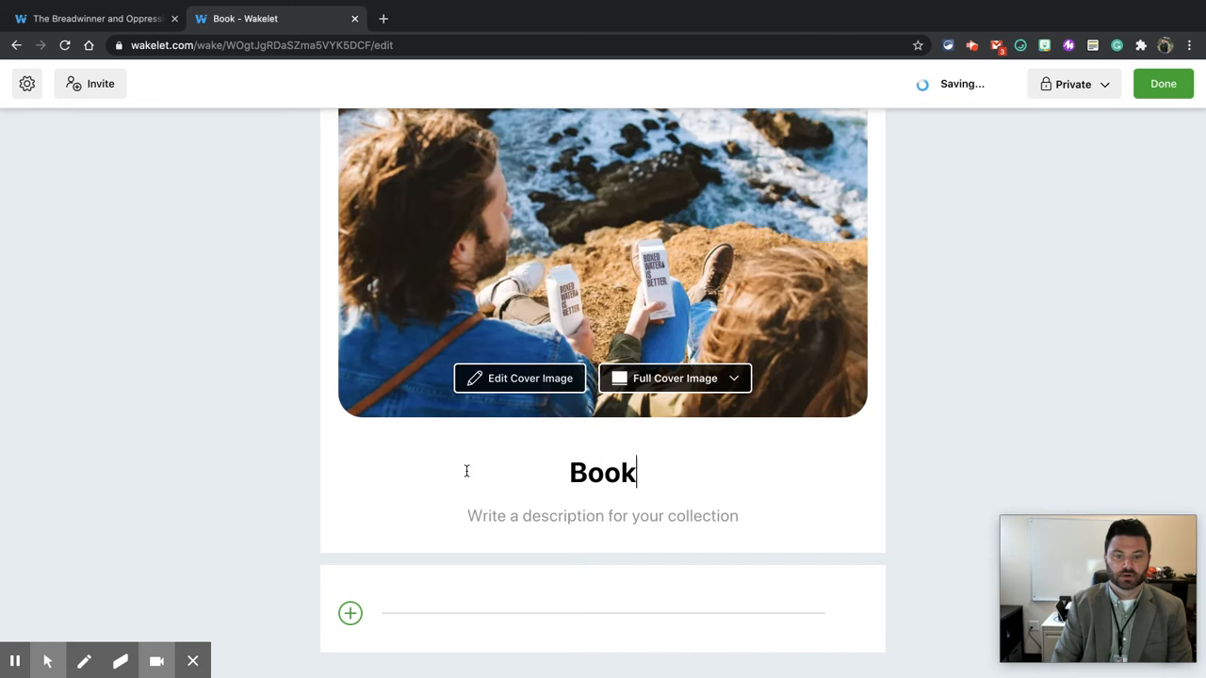
# Step: Enter the collection description Description of my book title
pyautogui.click(570, 518)
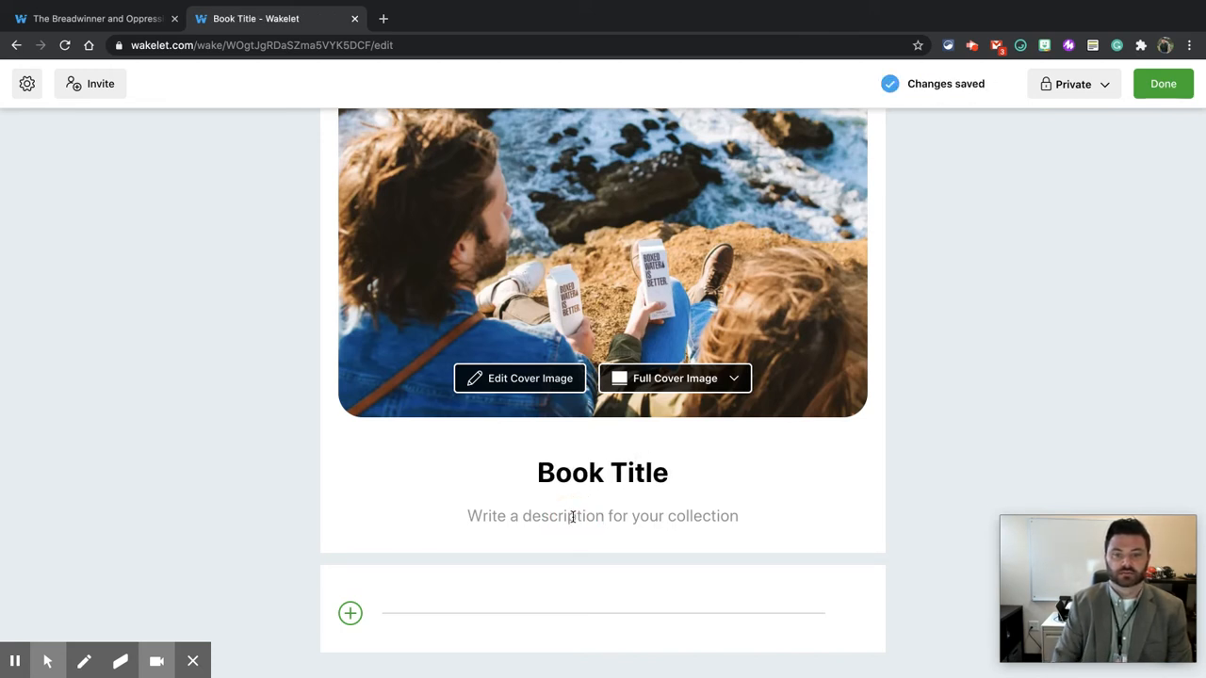
pyautogui.write('Descrip')
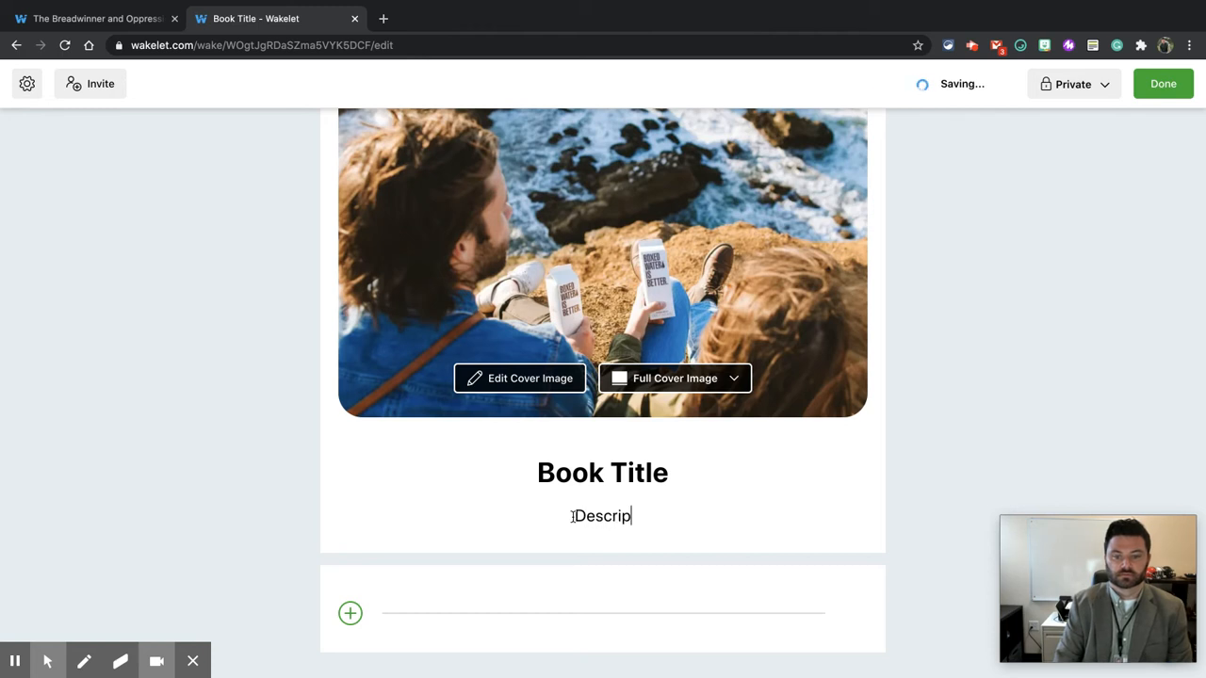
pyautogui.write('tion of my book title')
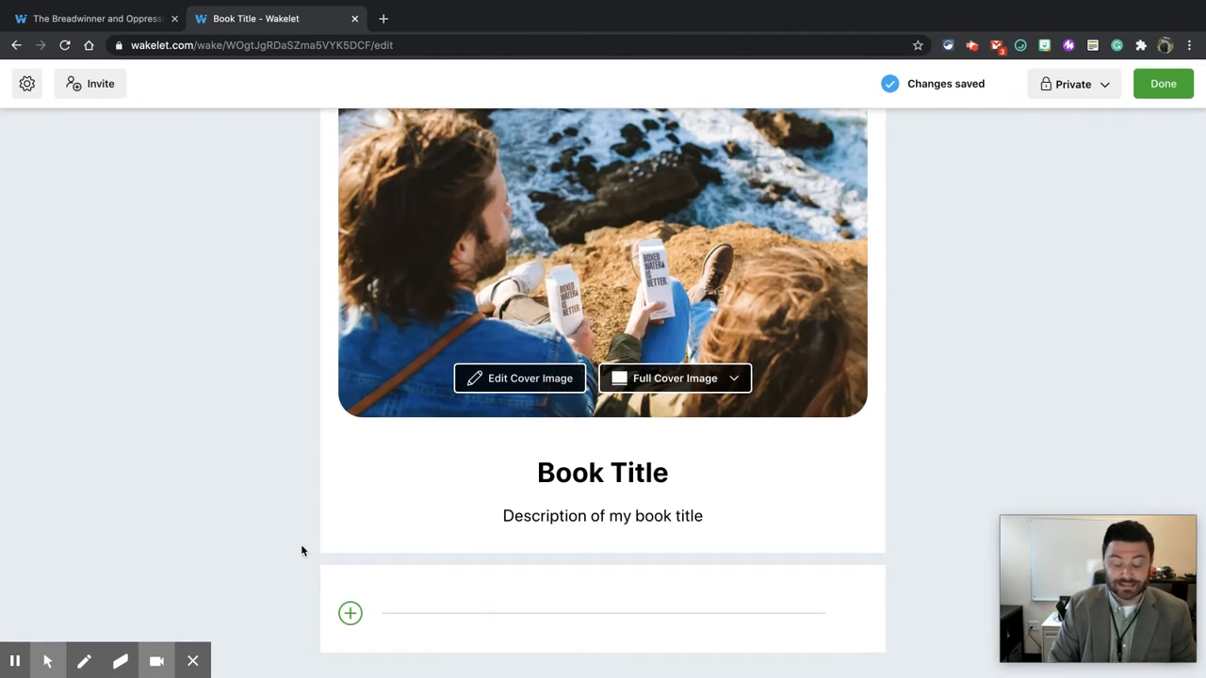
# Step: Start a new item, then in a new tab go to YouTube and open the JuJu Smith-Schuster Dancing on Bengals Logo Meme video
pyautogui.click(349, 613)
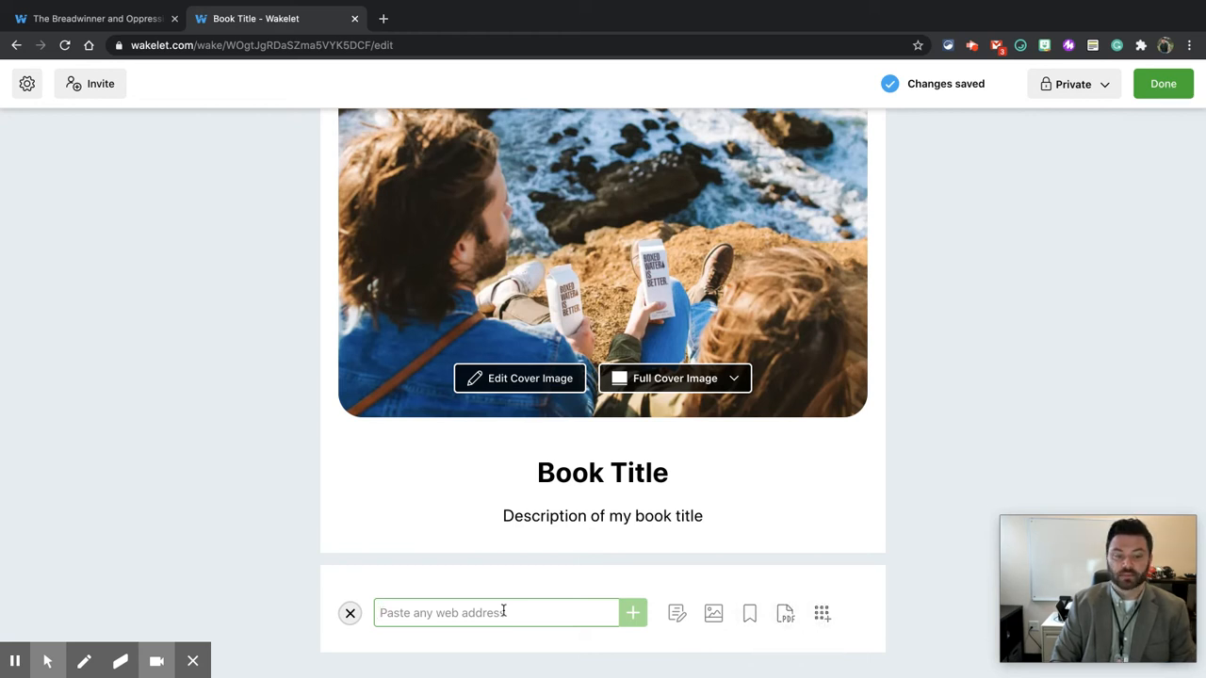
pyautogui.click(381, 28)
pyautogui.write('you')
pyautogui.press('Return')
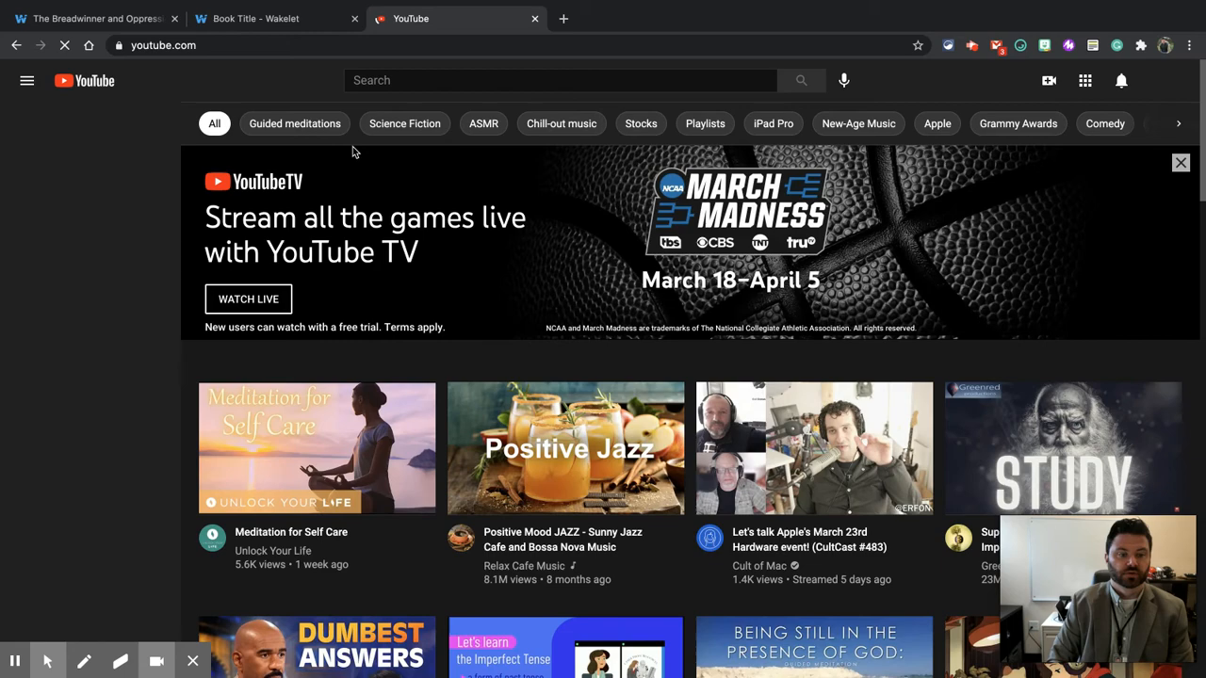
pyautogui.scroll(-3, 436, 429)
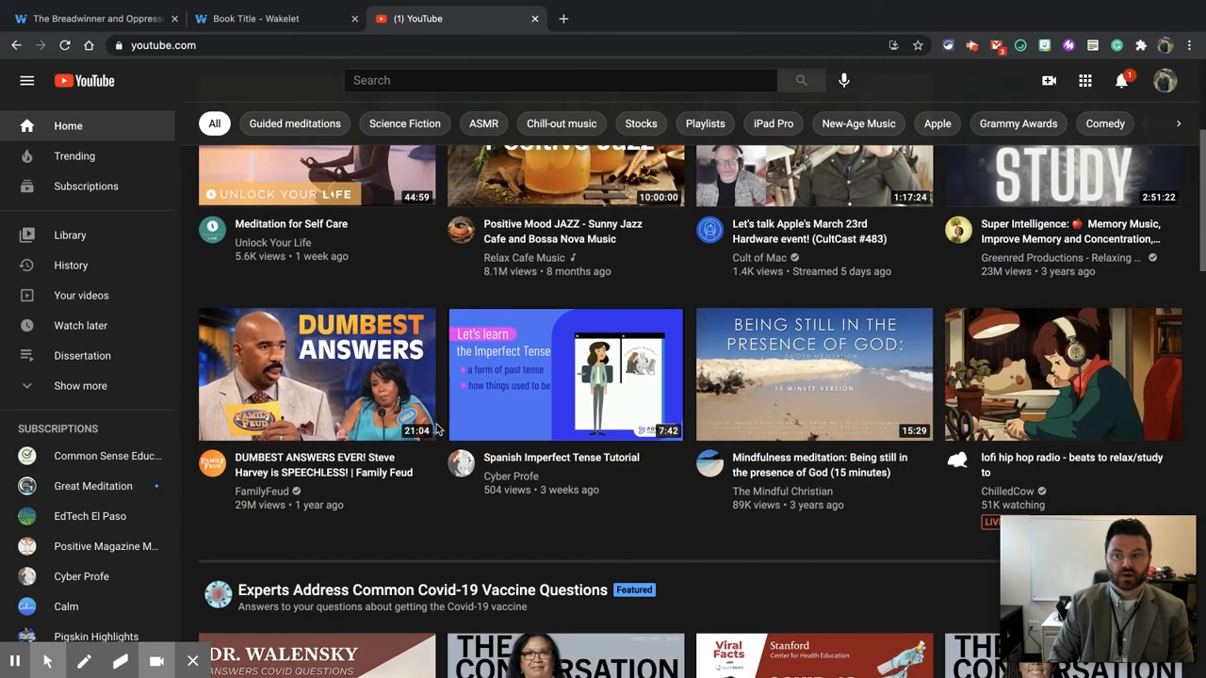
pyautogui.scroll(-6, 436, 429)
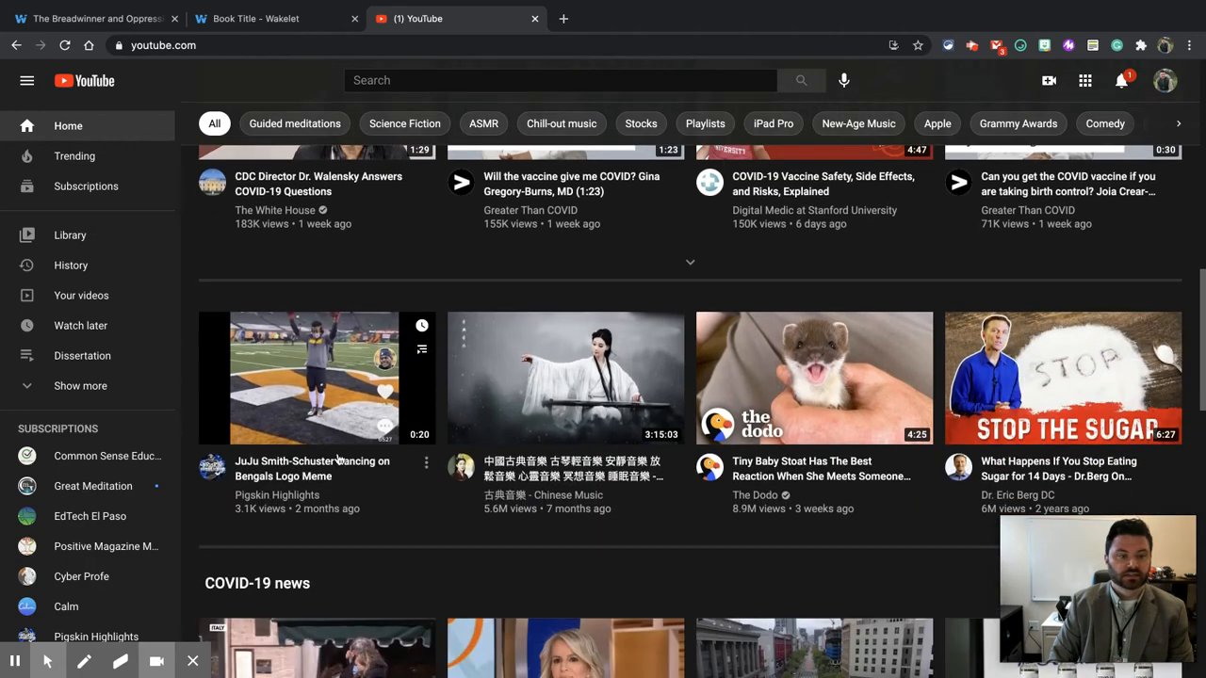
pyautogui.click(332, 462)
# Step: Copy the video's web address, close the YouTube tab and paste the address as a new collection item
pyautogui.click(422, 45)
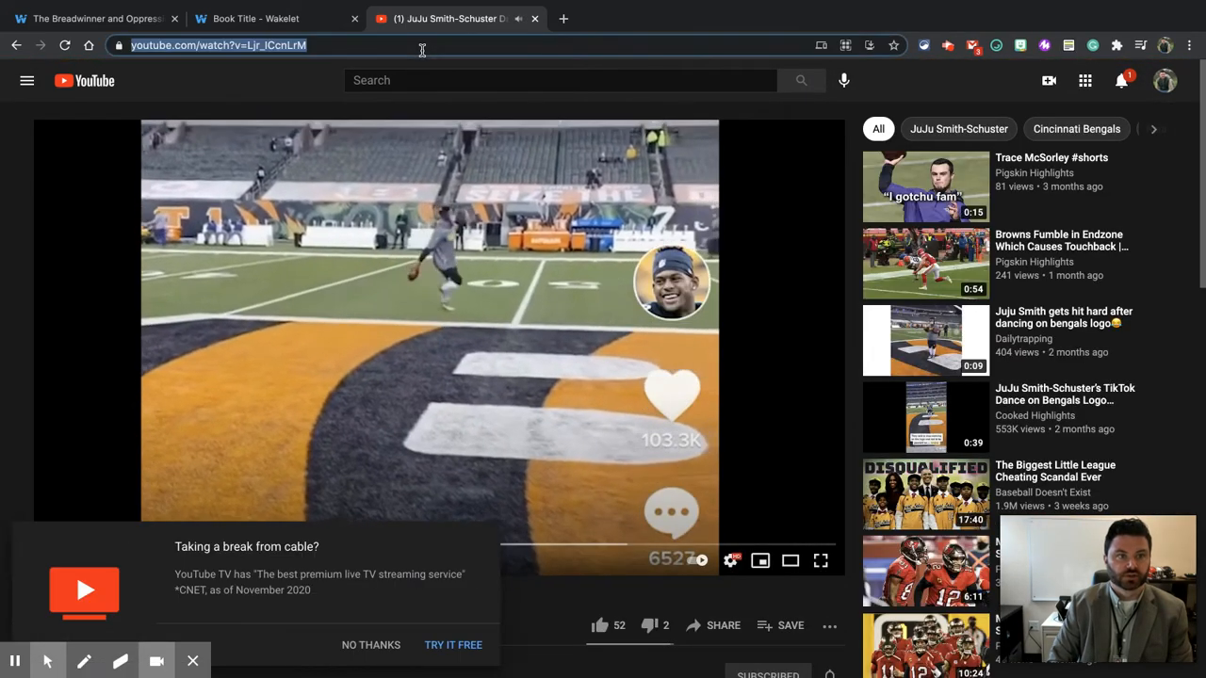
pyautogui.hotkey('ctrl', 'w')
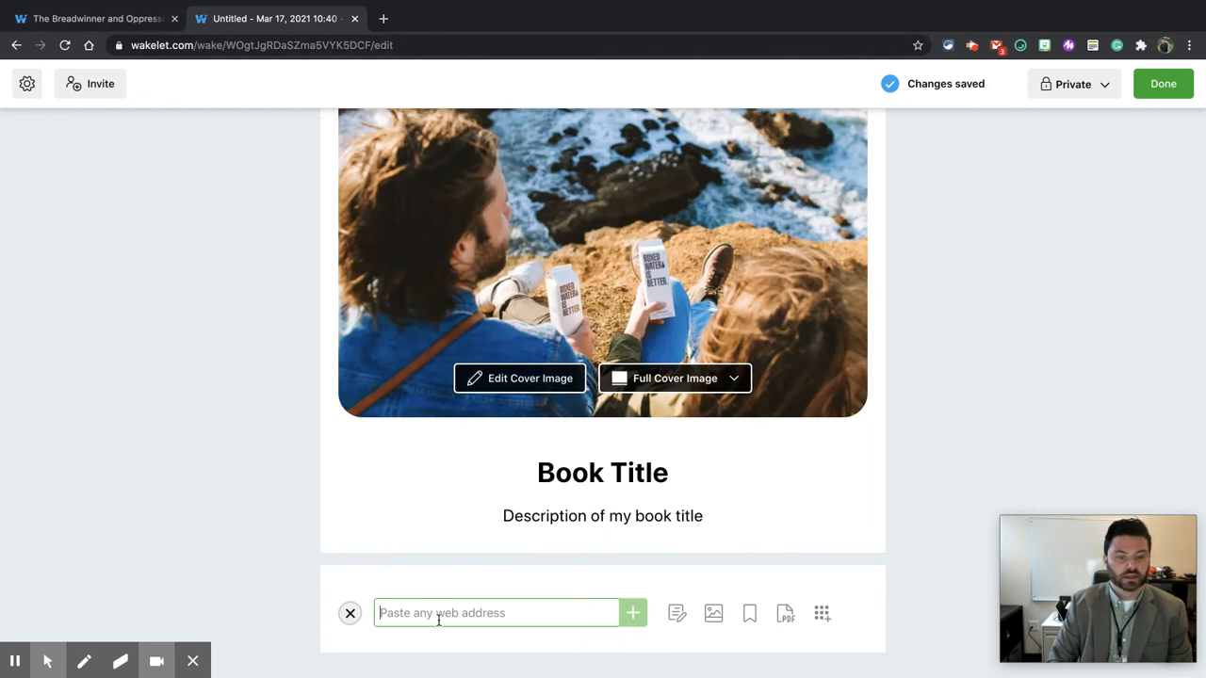
pyautogui.hotkey('ctrl', 'v')
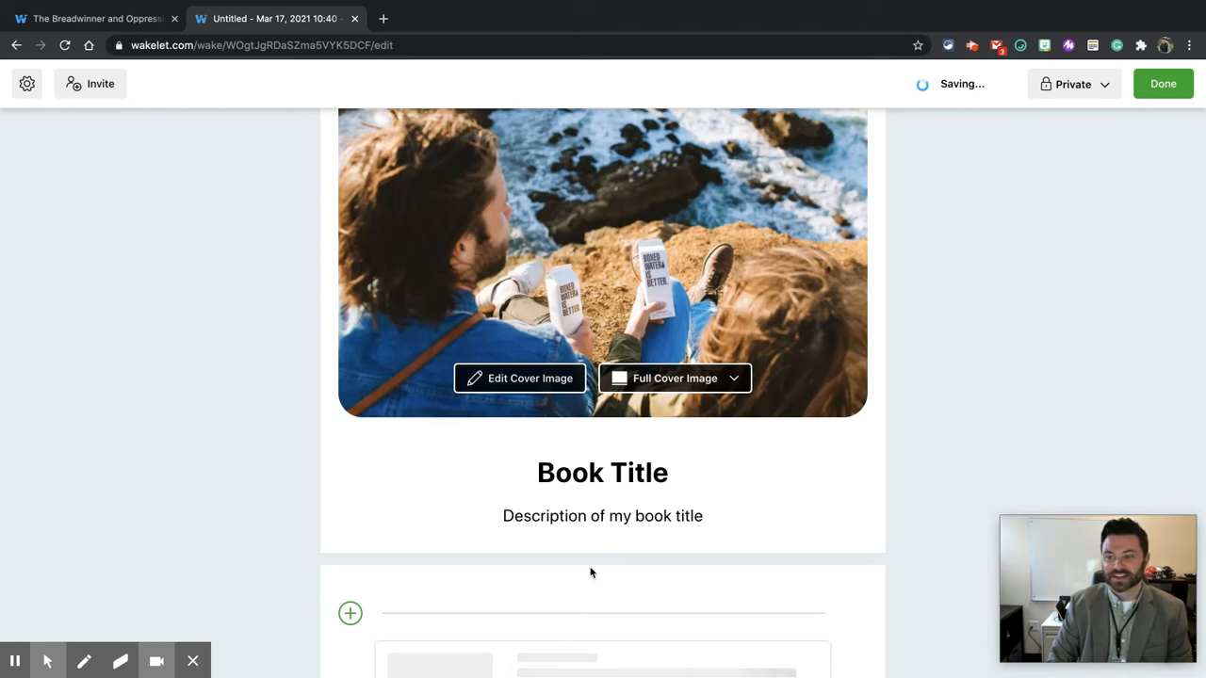
# Step: Add a text item reading "Look at JuJu dancing!" followed by a blank line and "Learn more"
pyautogui.scroll(-4, 841, 509)
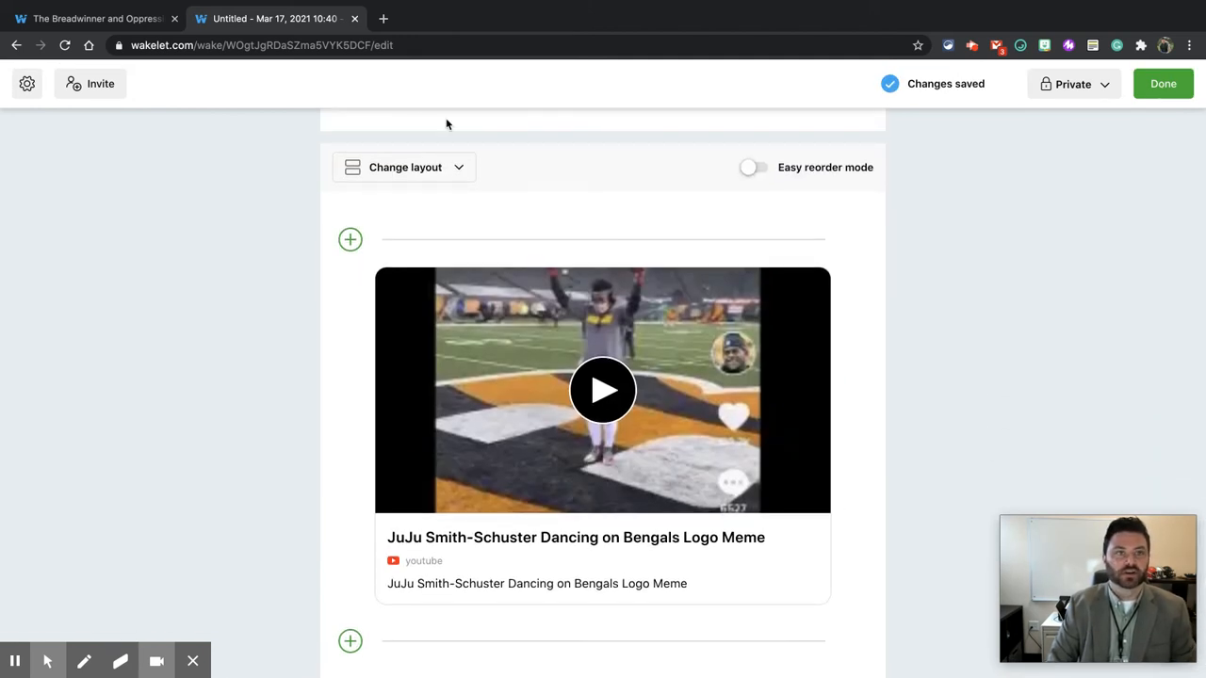
pyautogui.click(349, 641)
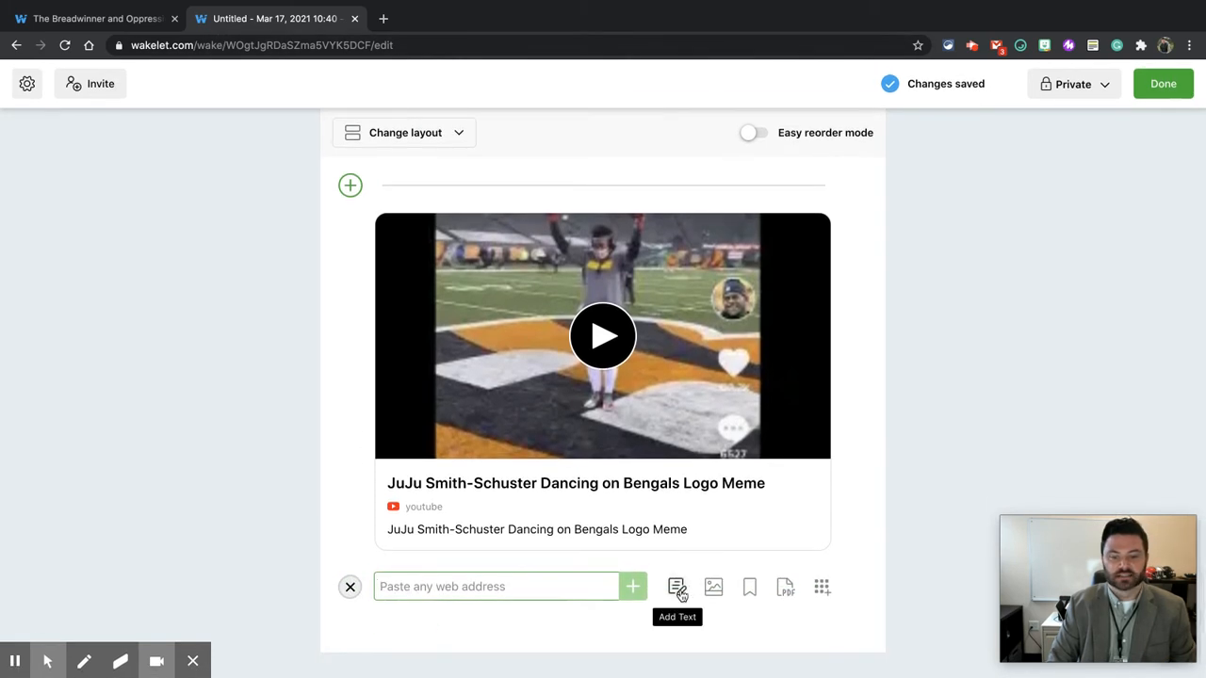
pyautogui.click(676, 585)
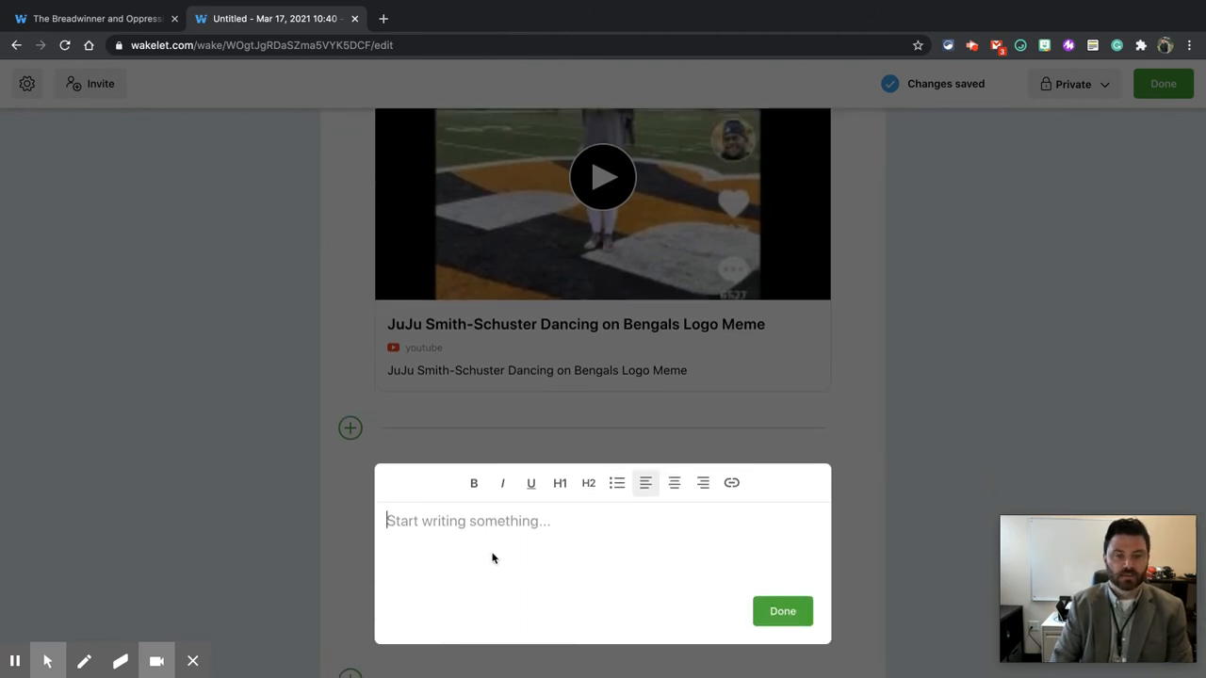
pyautogui.write('Look at Ju')
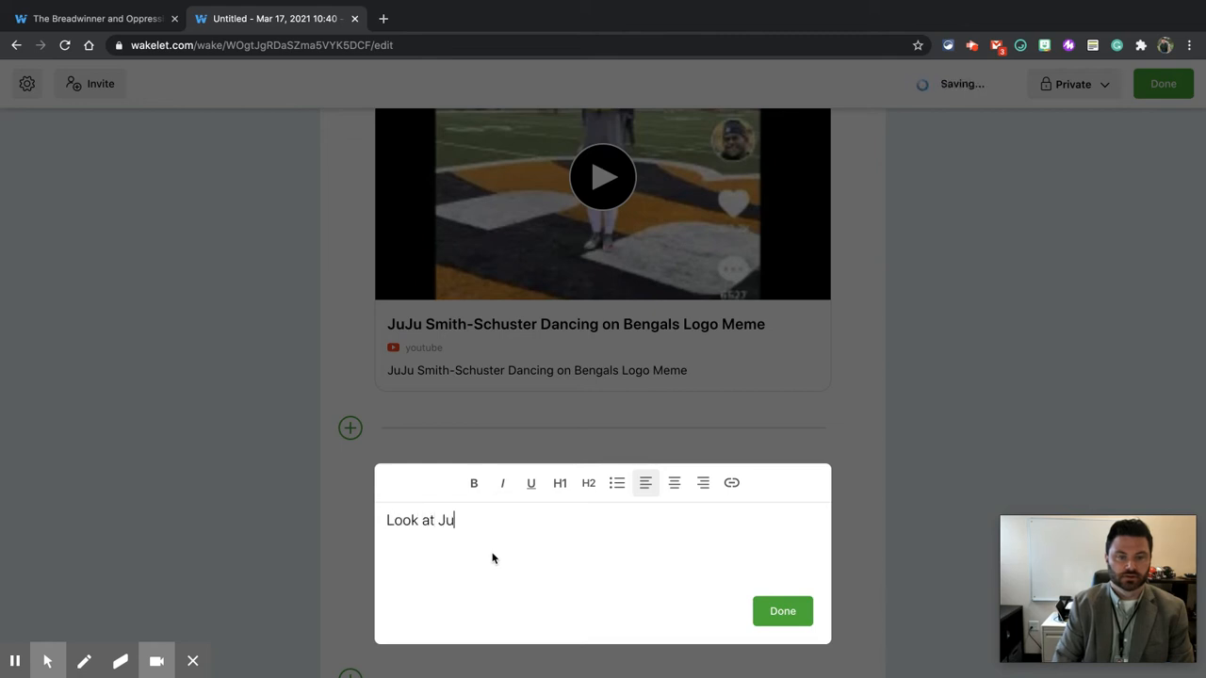
pyautogui.write('Ju dancing!')
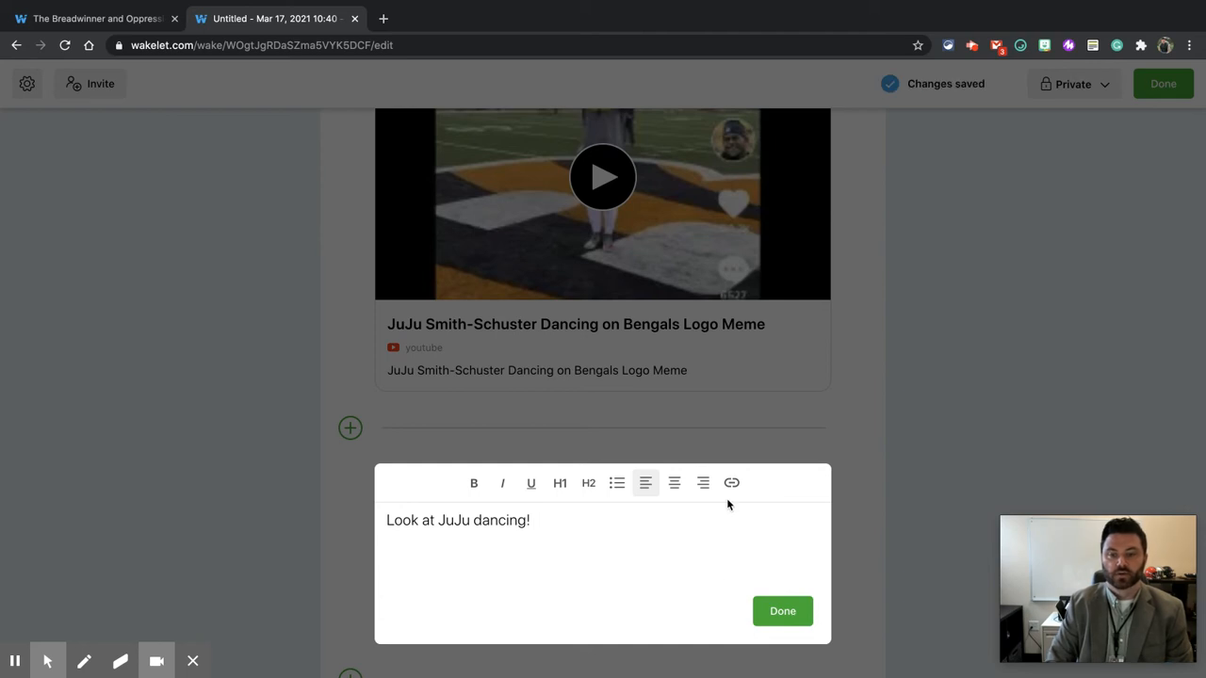
pyautogui.press('Return')
pyautogui.press('Return')
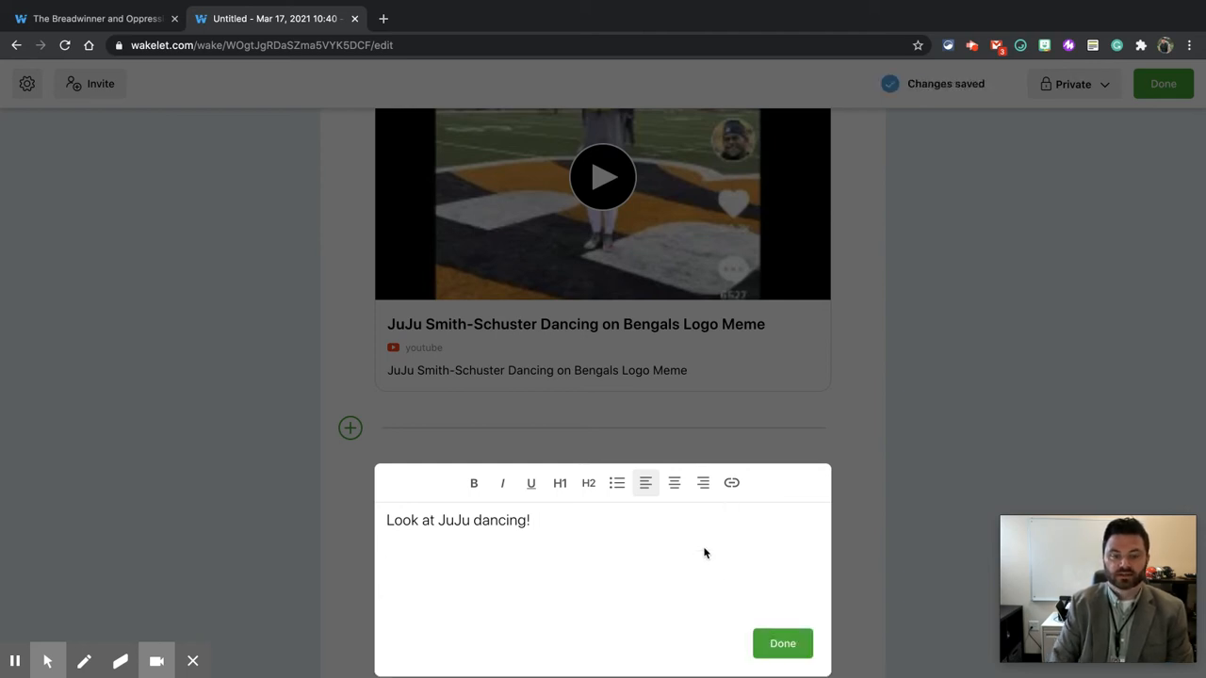
pyautogui.write('Learn more')
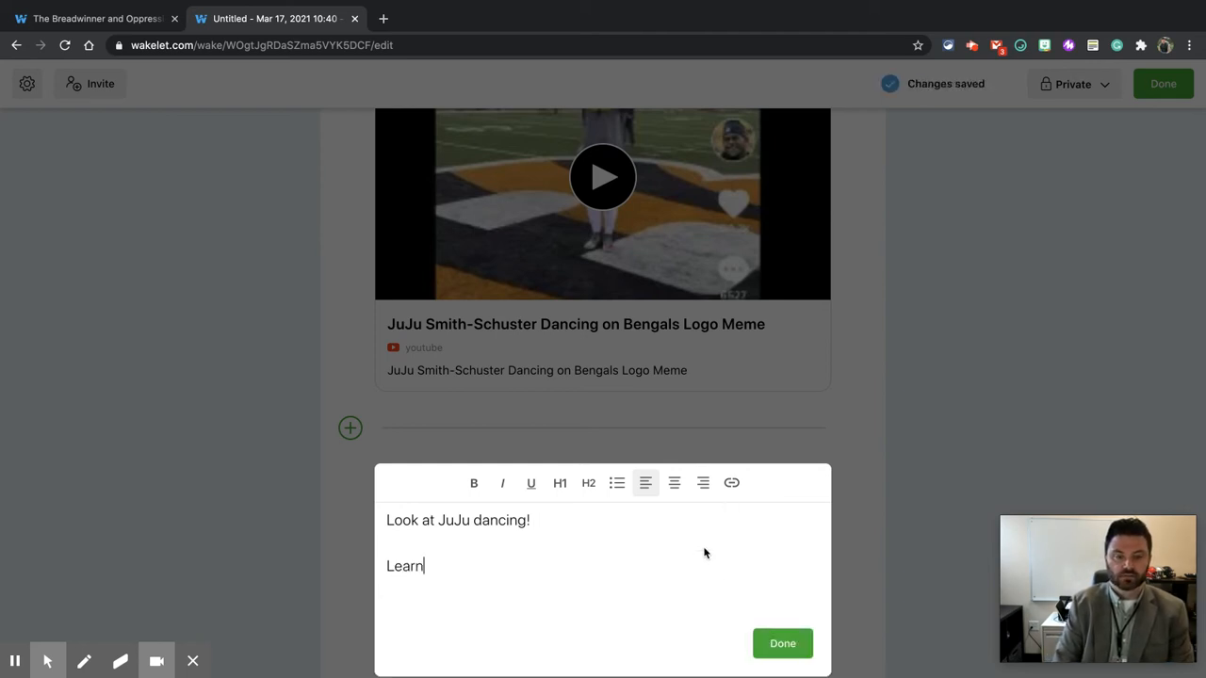
# Step: In a new tab, search Google for juju smith schuster dancing on cincinnati logo
pyautogui.click(383, 18)
pyautogui.write('juju')
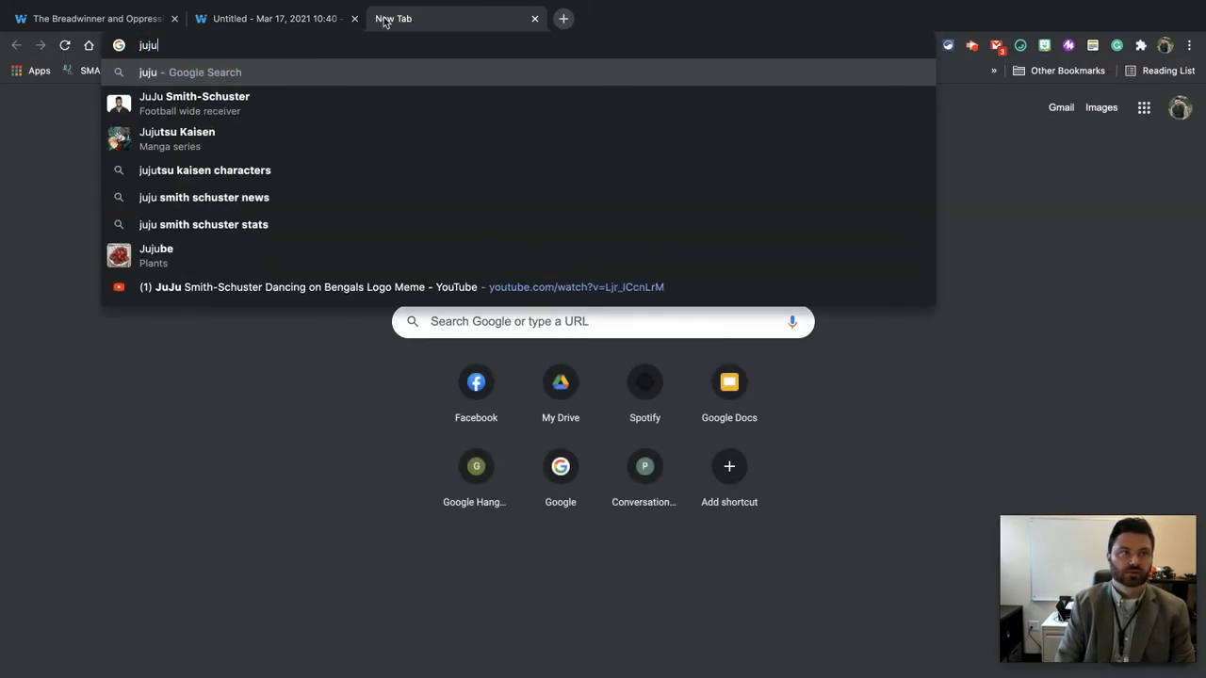
pyautogui.click(328, 88)
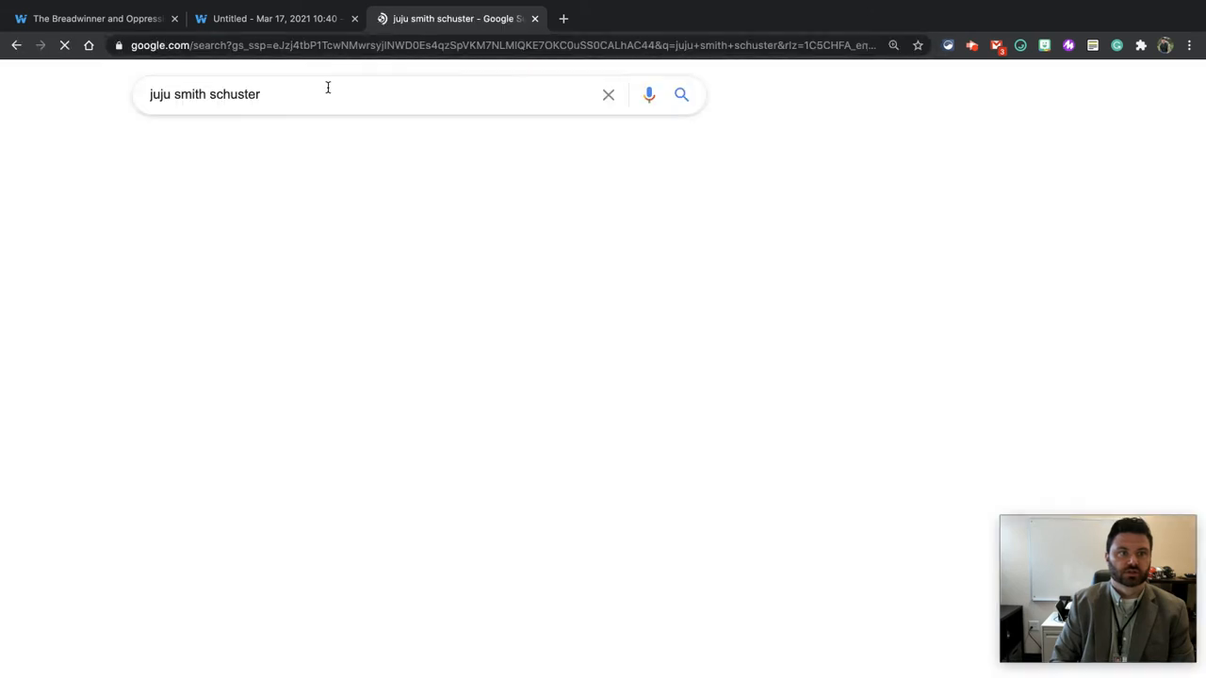
pyautogui.click(415, 91)
pyautogui.write('dancing on')
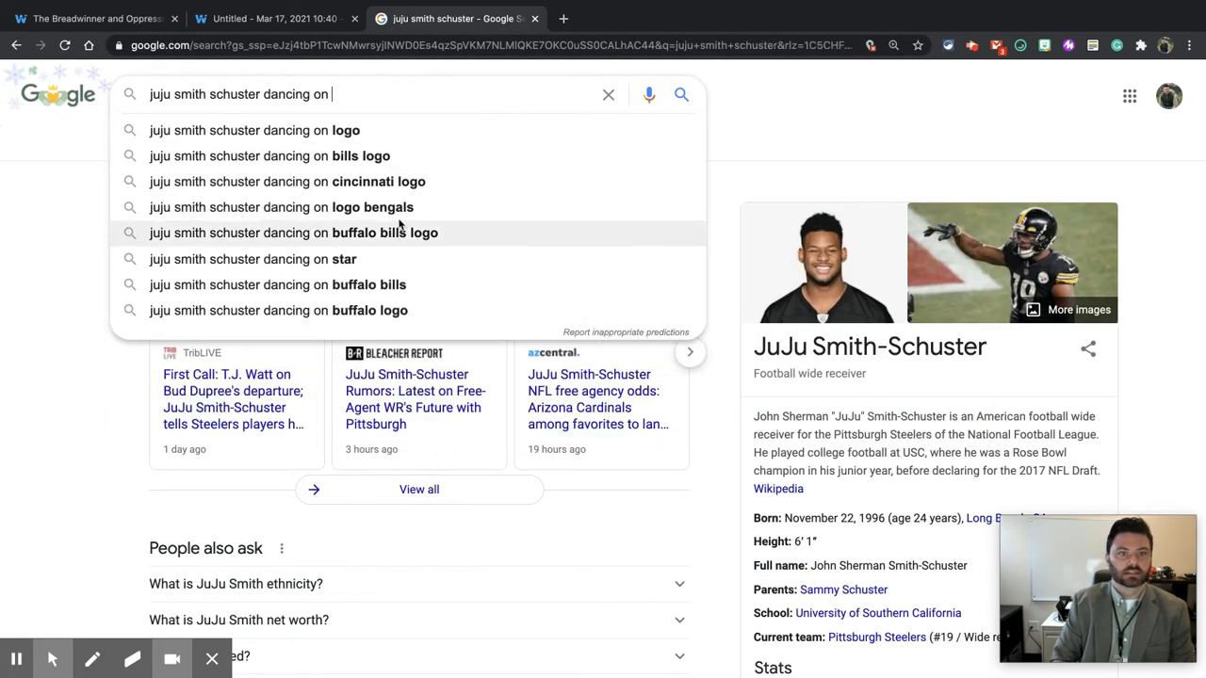
pyautogui.click(410, 184)
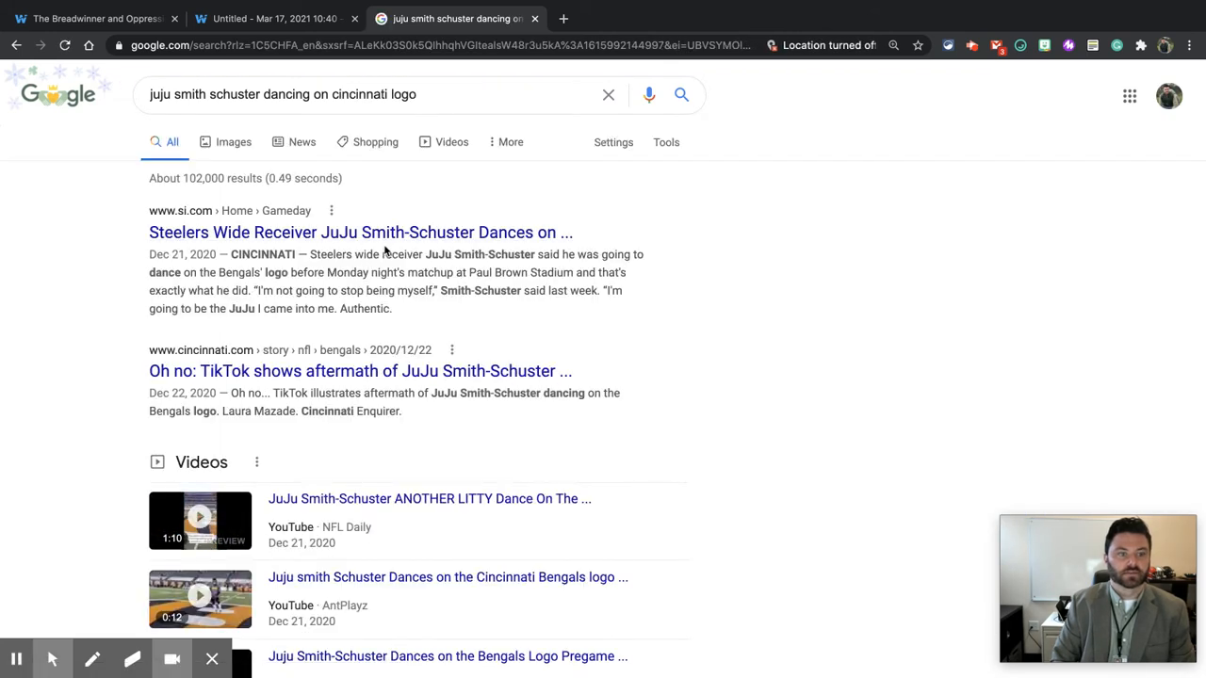
# Step: Copy the link address of the Sports Illustrated result and return to the Wakelet collection tab
pyautogui.click(376, 247)
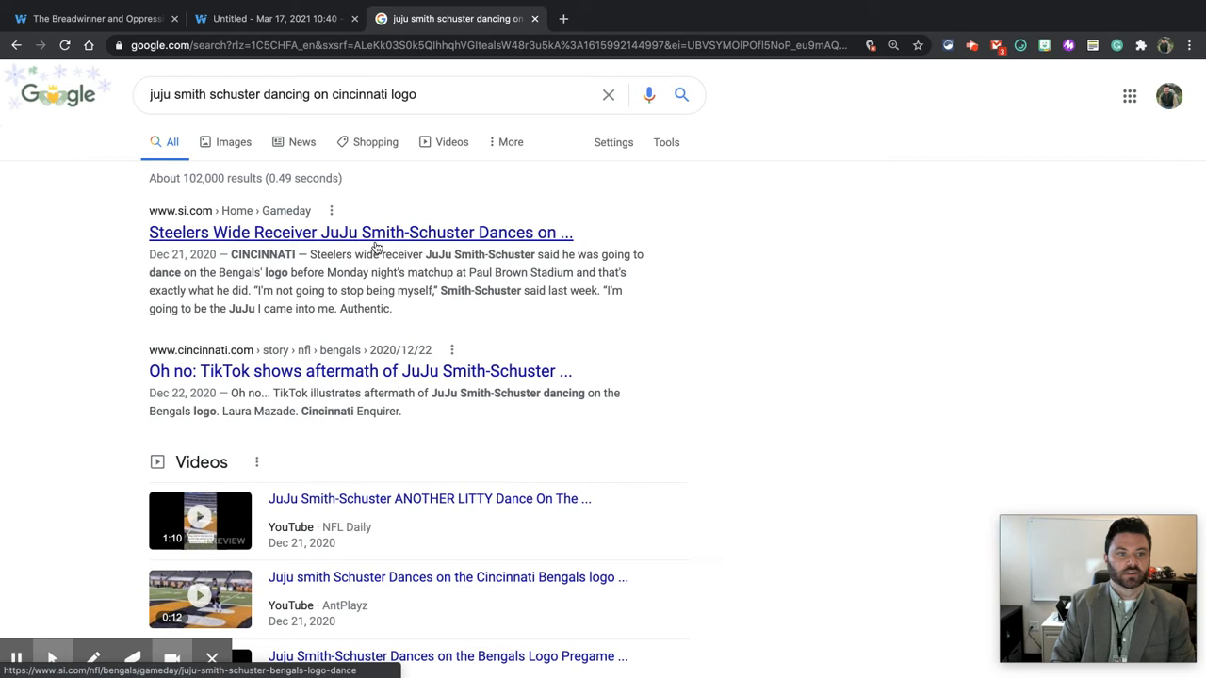
pyautogui.rightClick(375, 245)
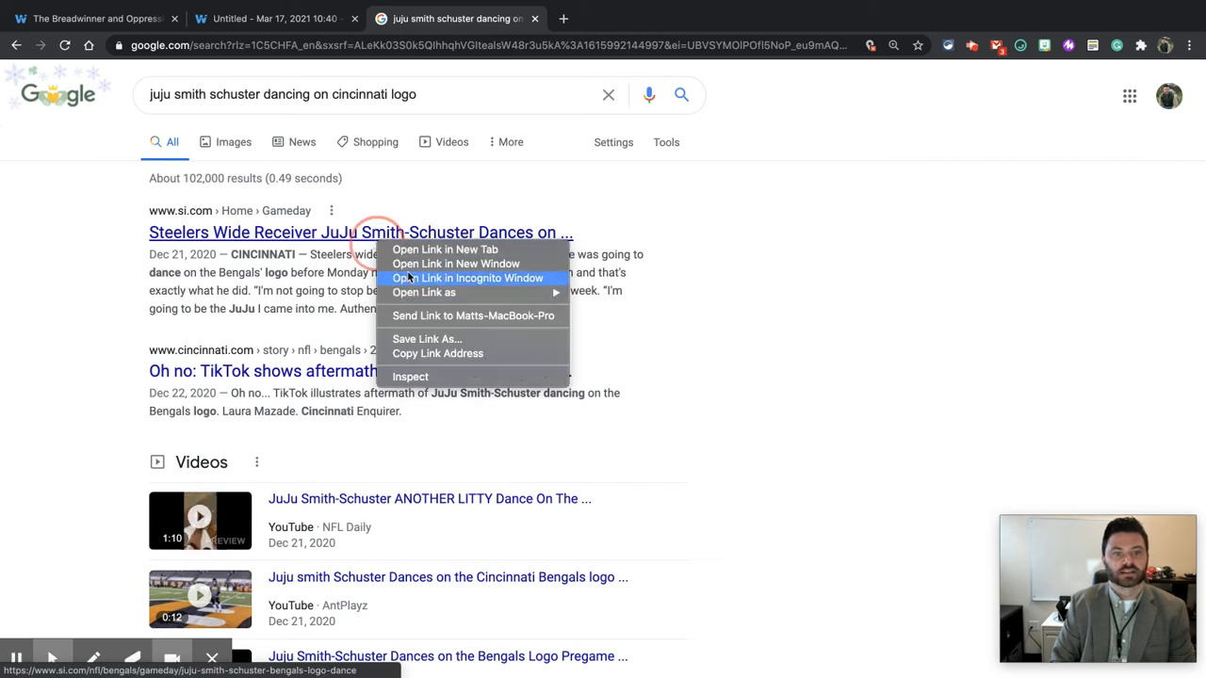
pyautogui.click(418, 356)
pyautogui.click(246, 20)
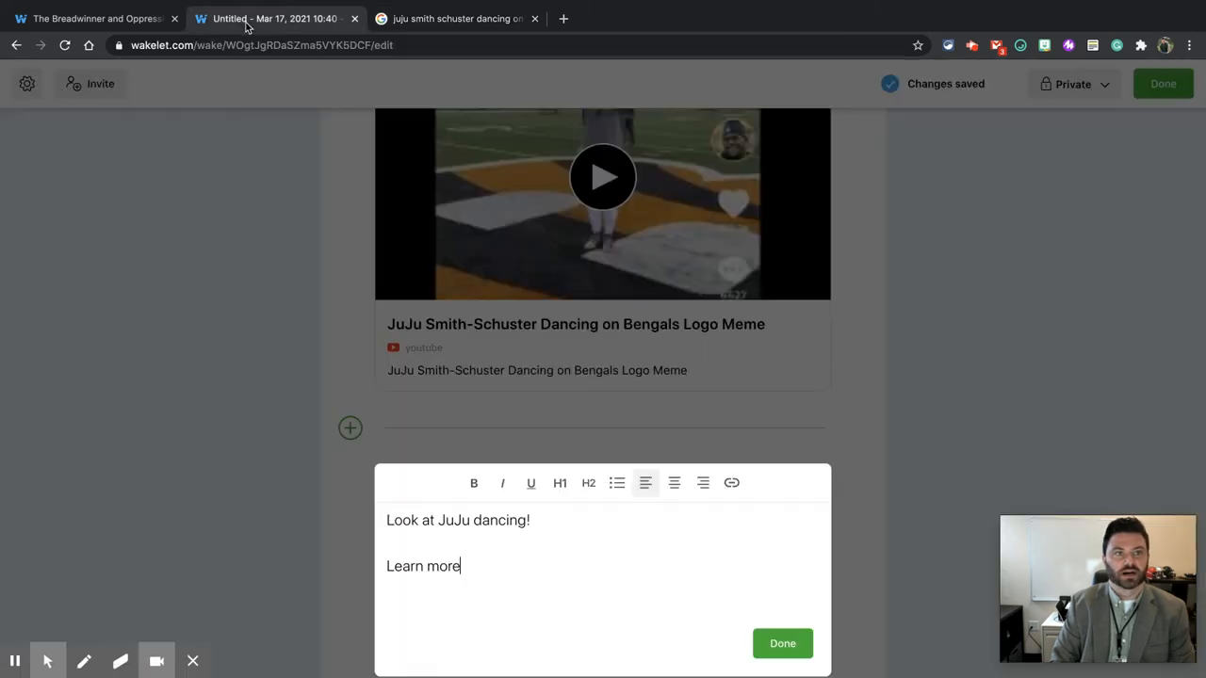
# Step: Link the "Learn more" text to the copied Sports Illustrated address and finish the text item
pyautogui.click(466, 562)
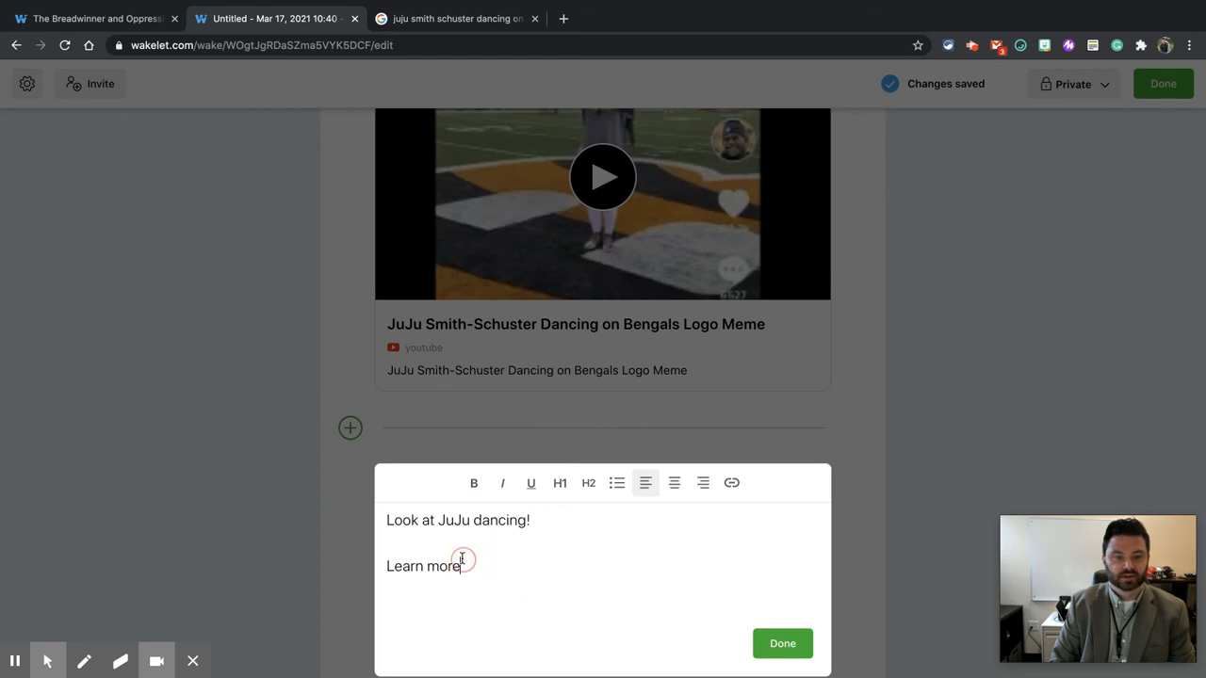
pyautogui.moveTo(465, 565); pyautogui.dragTo(385, 565)
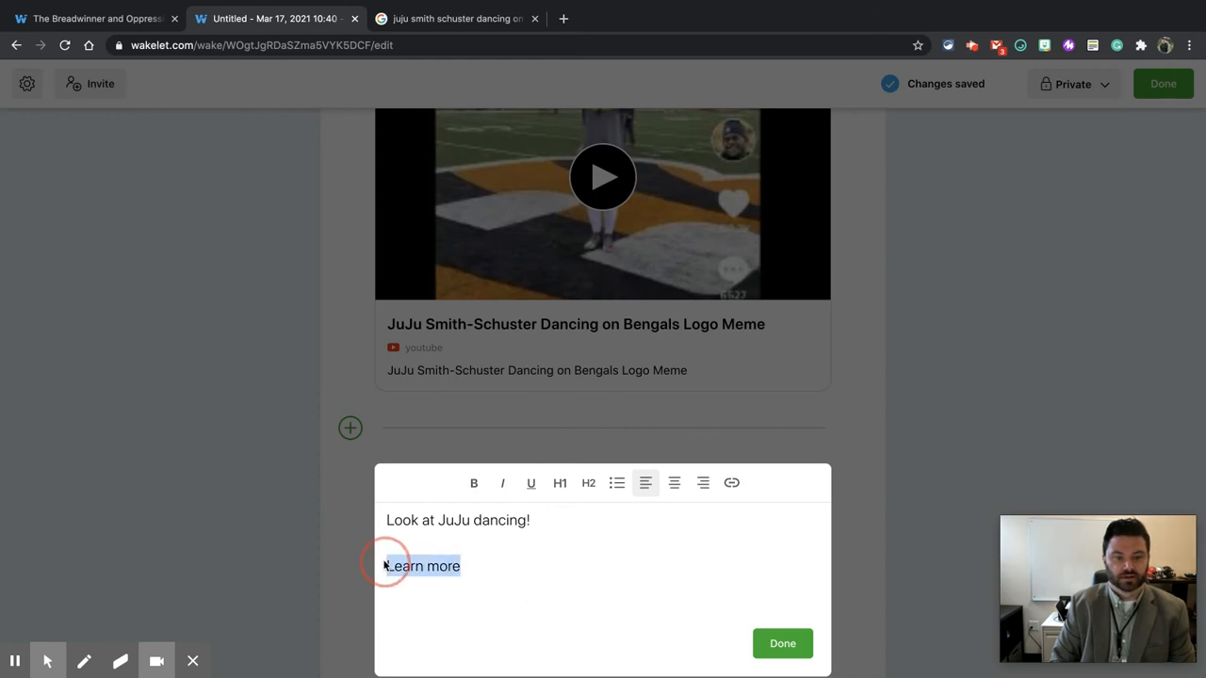
pyautogui.click(731, 483)
pyautogui.hotkey('ctrl', 'v')
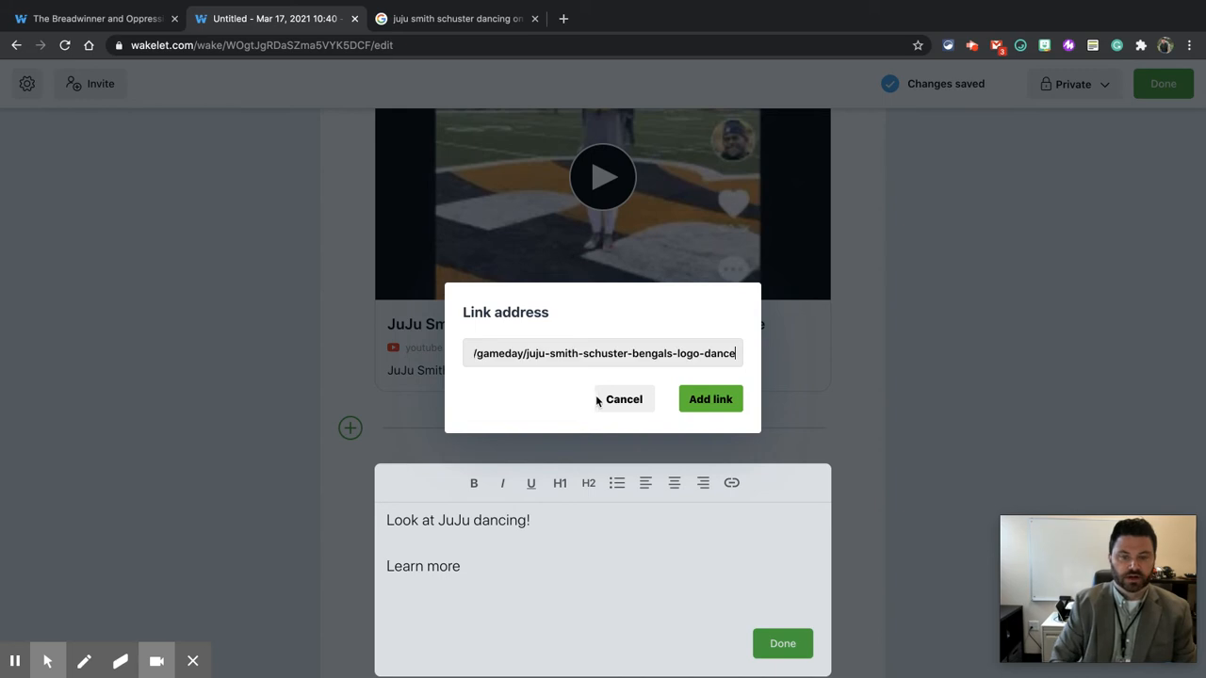
pyautogui.click(707, 400)
pyautogui.click(781, 637)
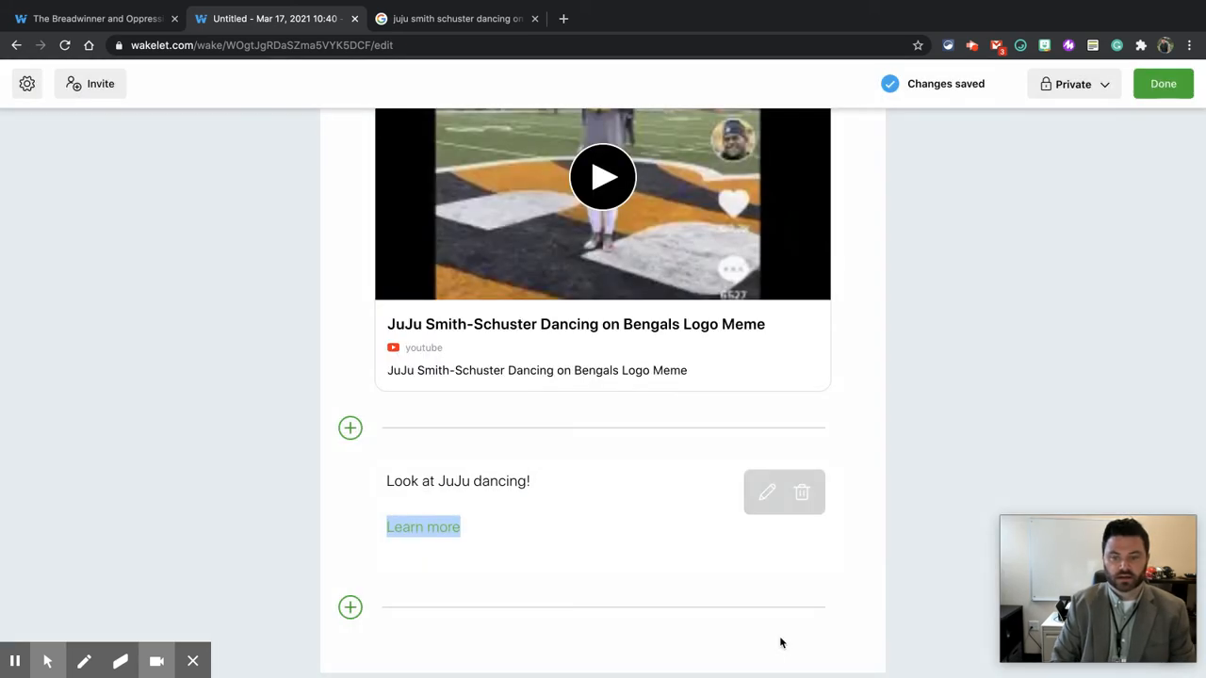
# Step: Paste the Sports Illustrated article address as a new item at the end of the collection
pyautogui.scroll(-1, 889, 498)
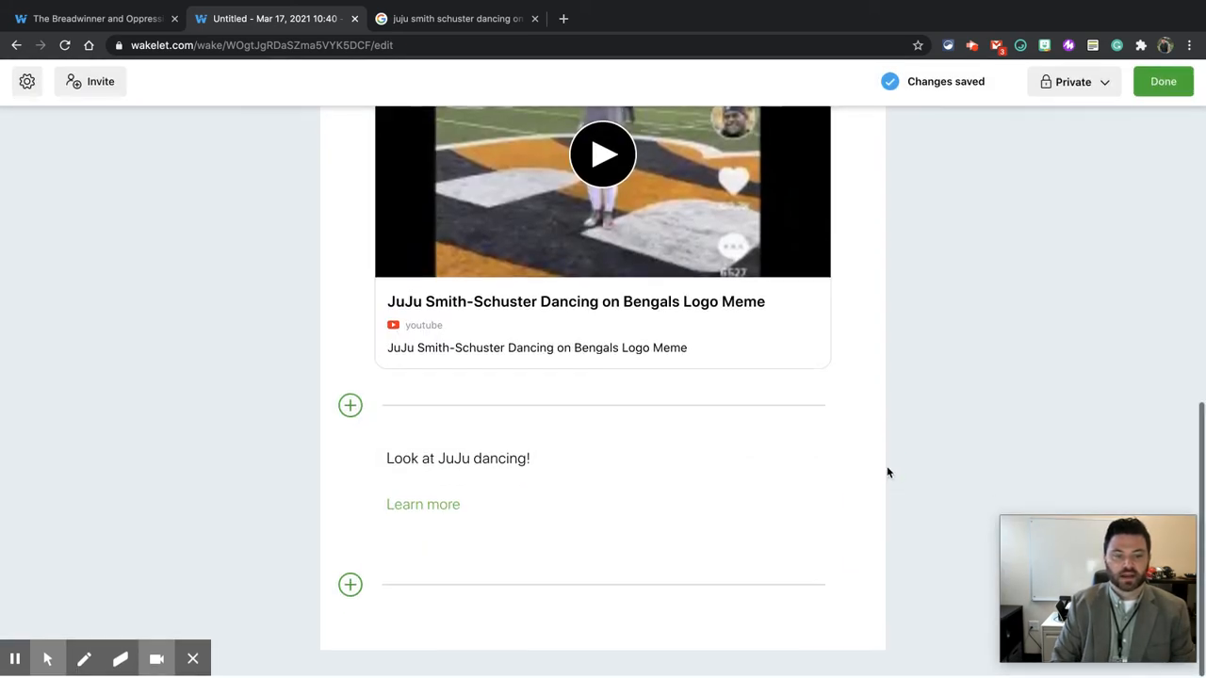
pyautogui.click(351, 588)
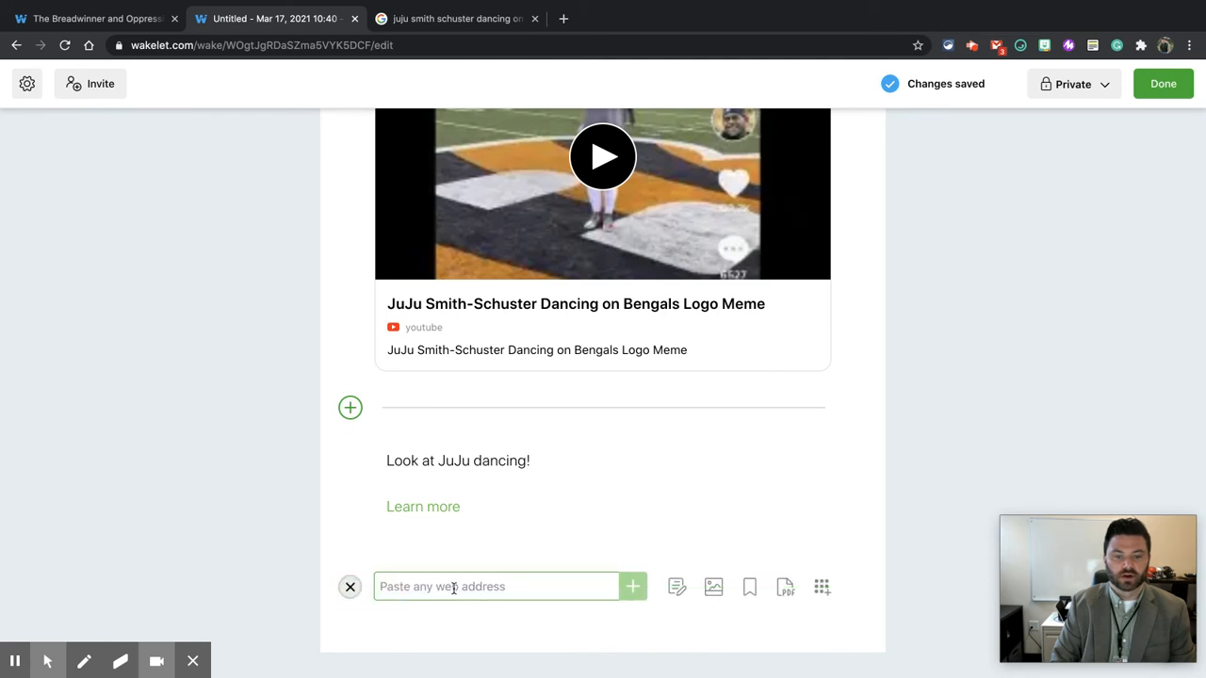
pyautogui.hotkey('ctrl', 'v')
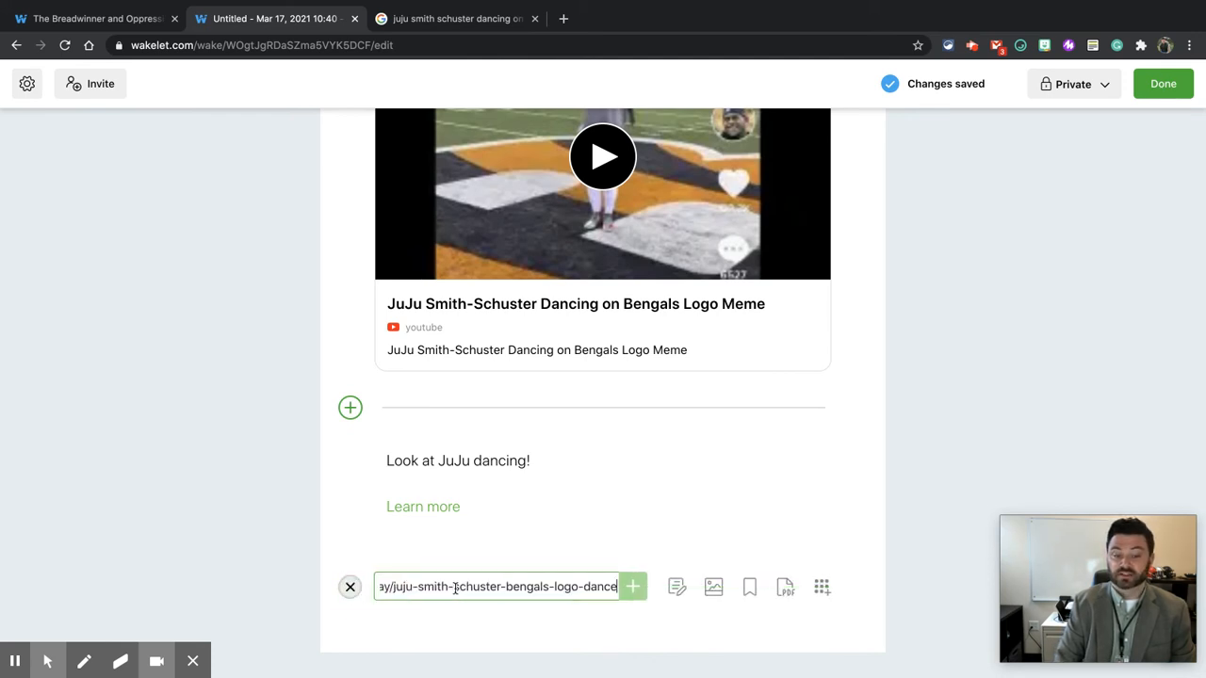
pyautogui.press('Return')
pyautogui.scroll(-2, 569, 579)
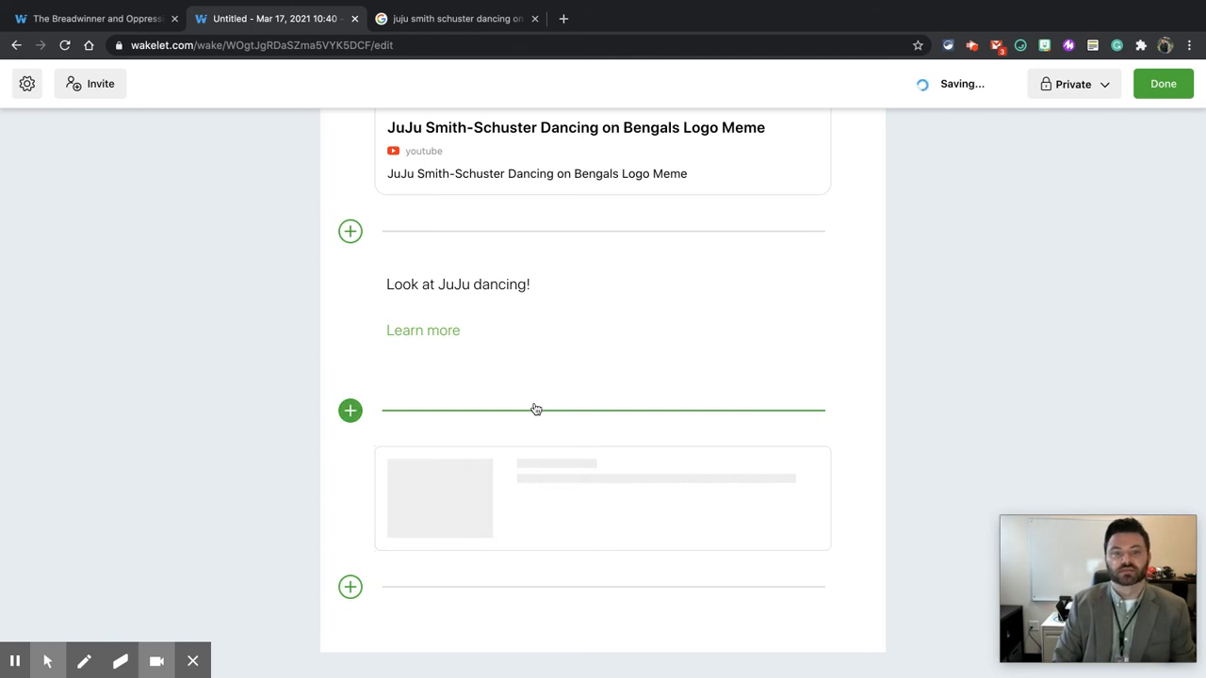
pyautogui.moveTo(457, 315)
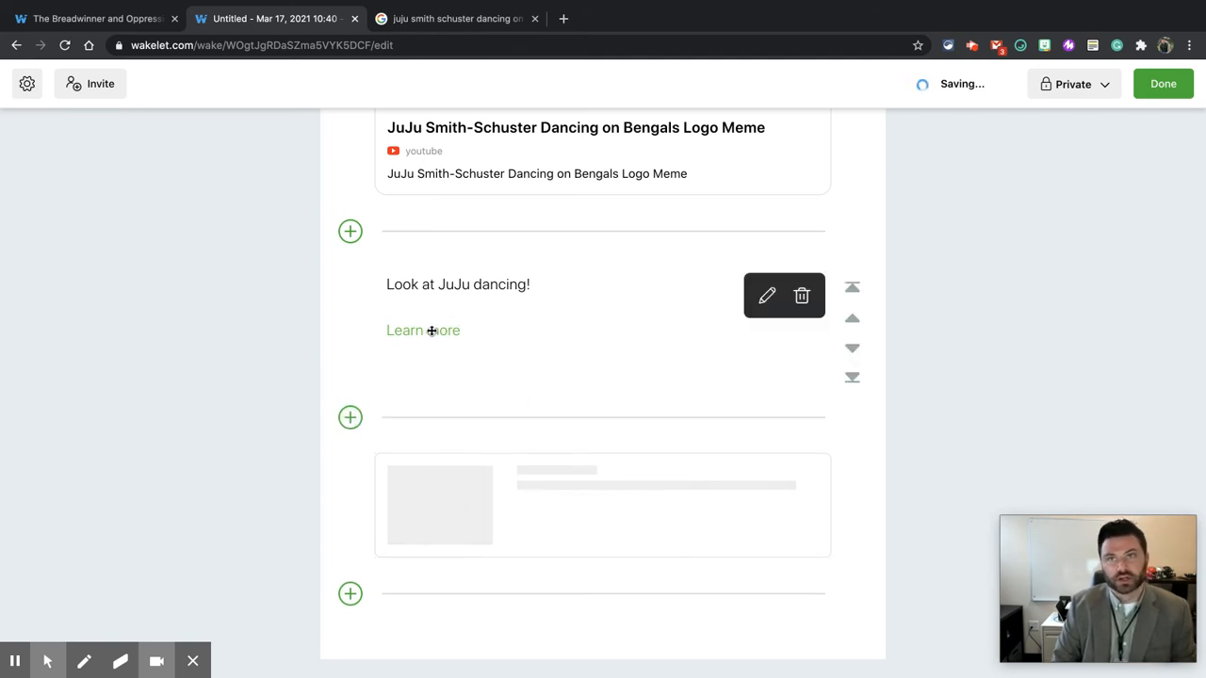
pyautogui.scroll(-1, 359, 612)
pyautogui.click(352, 590)
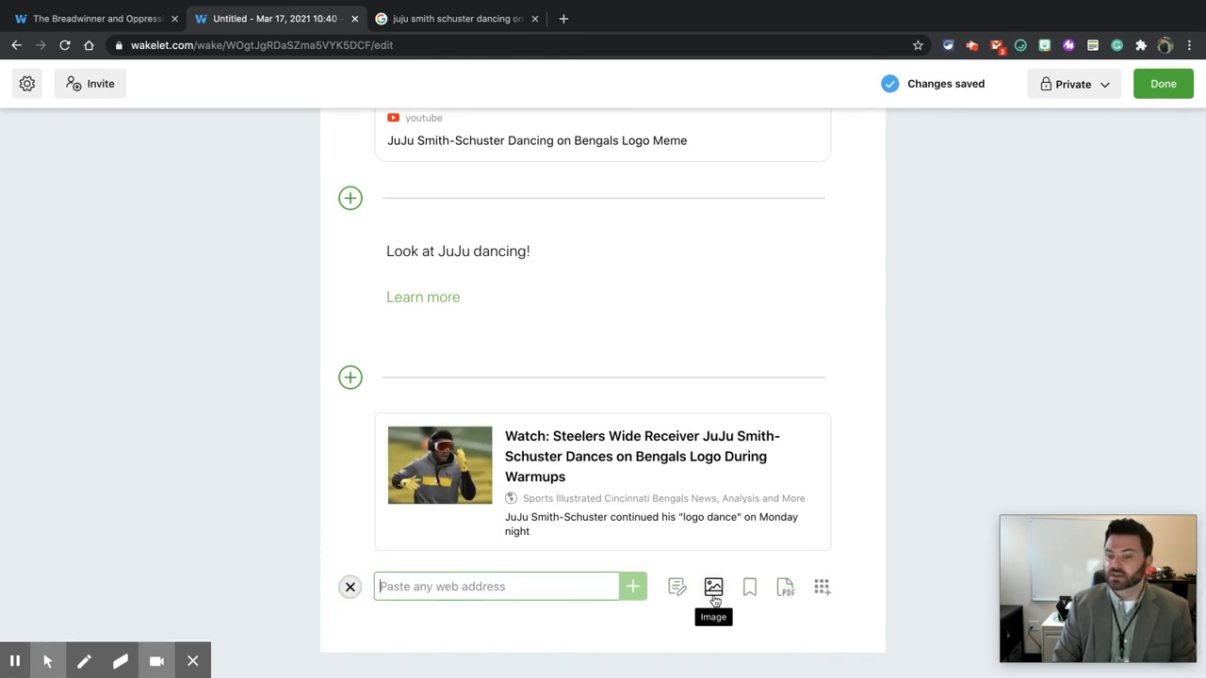
pyautogui.click(820, 593)
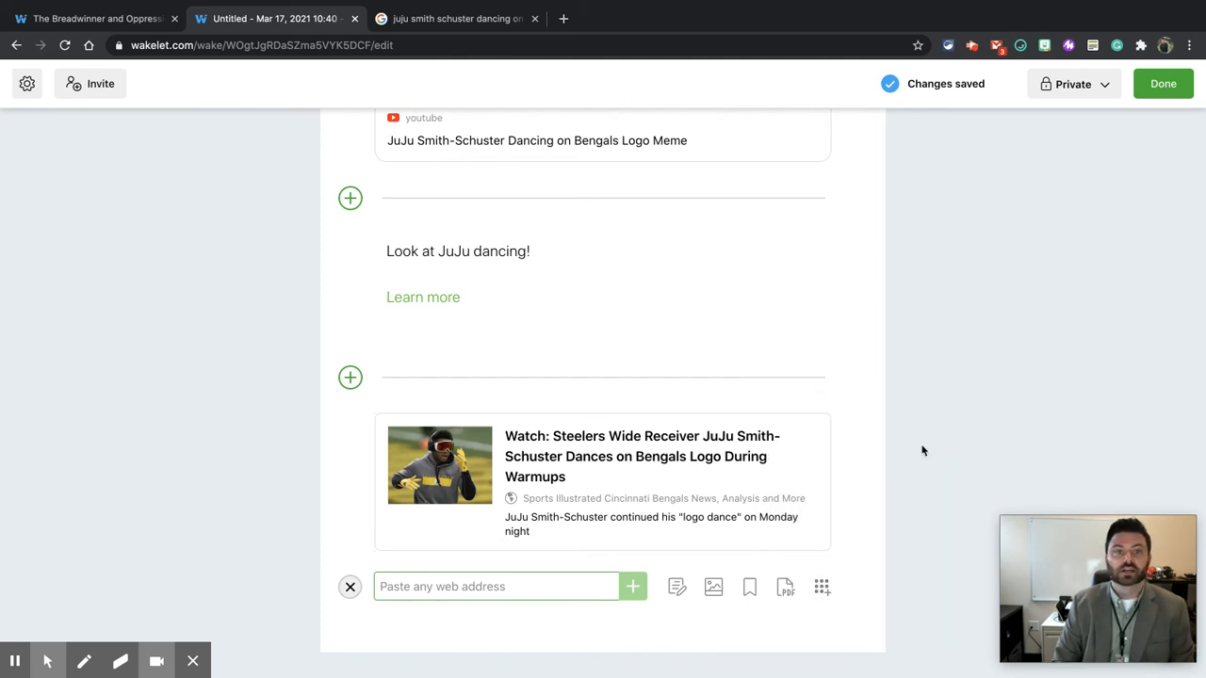
pyautogui.scroll(5, 923, 450)
pyautogui.scroll(1, 923, 451)
# Step: Switch the collection layout to Grid View and scroll through the result
pyautogui.click(458, 261)
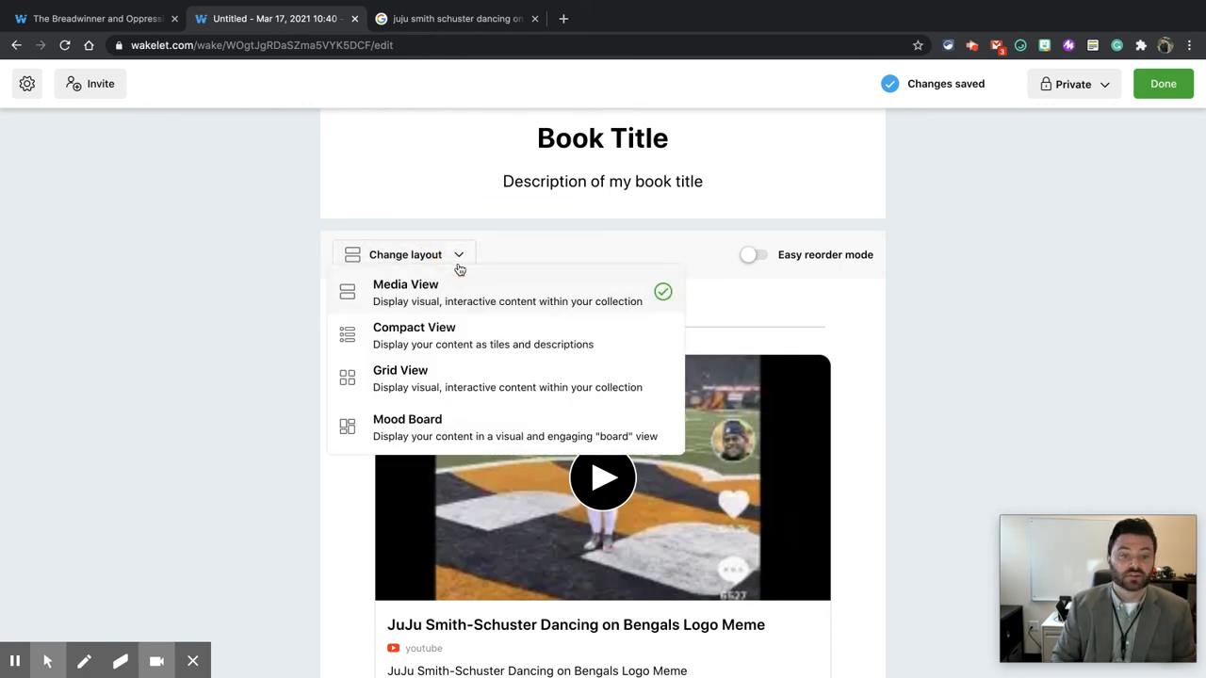
pyautogui.click(453, 386)
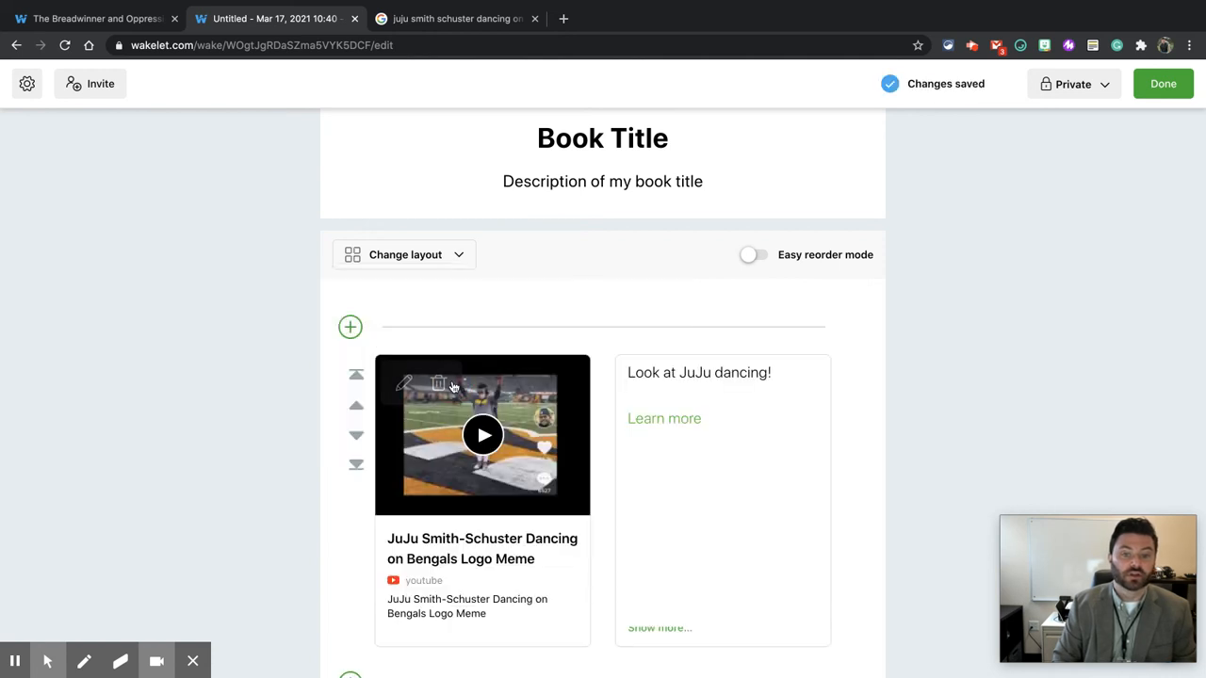
pyautogui.scroll(-4, 304, 458)
pyautogui.scroll(-2, 304, 461)
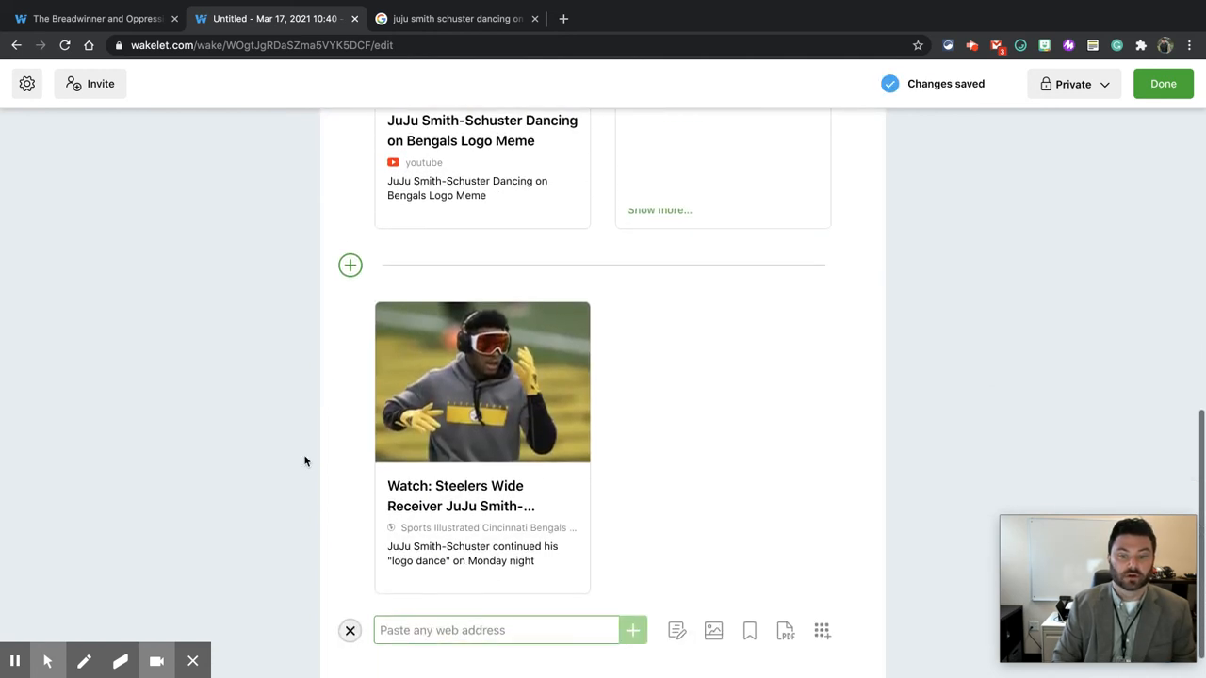
pyautogui.scroll(5, 304, 461)
pyautogui.scroll(1, 304, 461)
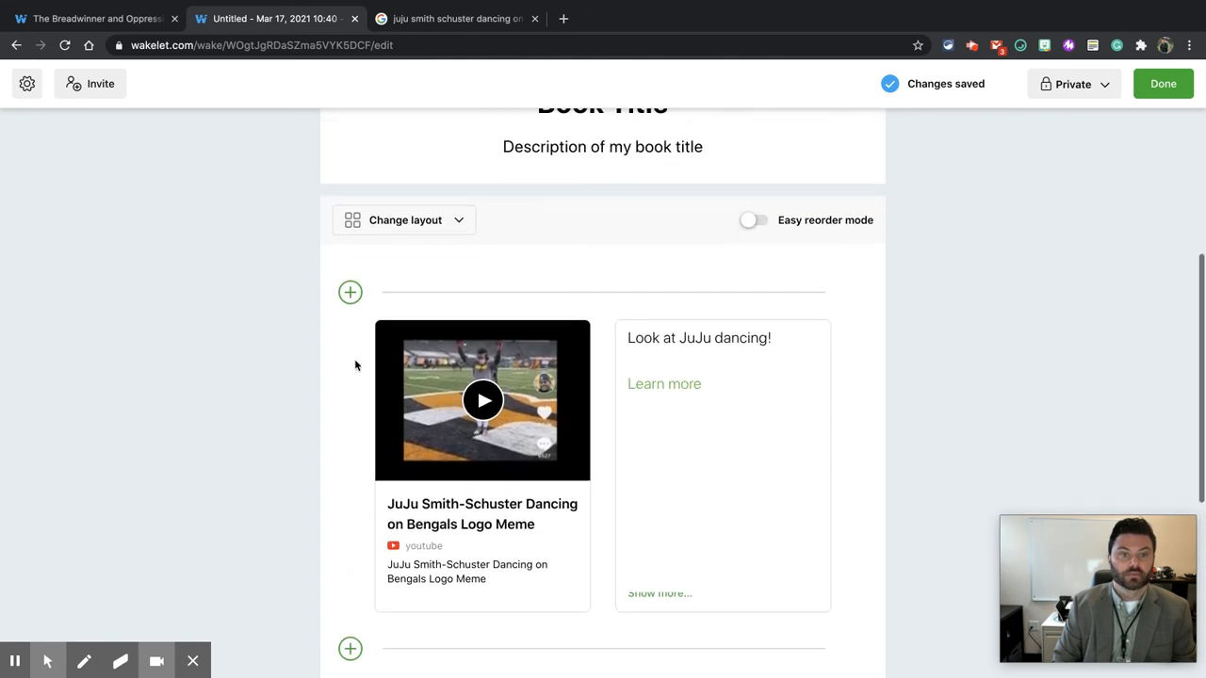
# Step: Switch the collection layout to Mood Board
pyautogui.click(405, 220)
pyautogui.click(429, 385)
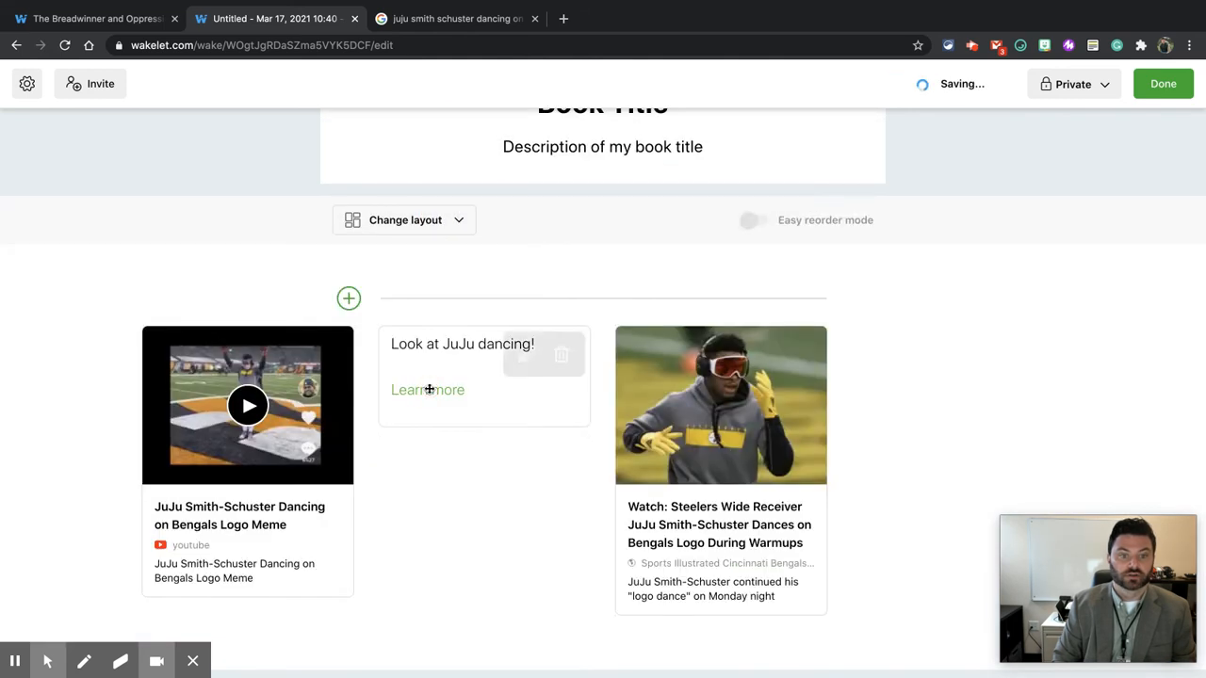
pyautogui.scroll(-1, 576, 363)
pyautogui.moveTo(679, 336); pyautogui.dragTo(729, 360)
pyautogui.click(347, 281)
pyautogui.click(352, 283)
# Step: Switch the collection layout to Compact View
pyautogui.click(390, 209)
pyautogui.click(393, 293)
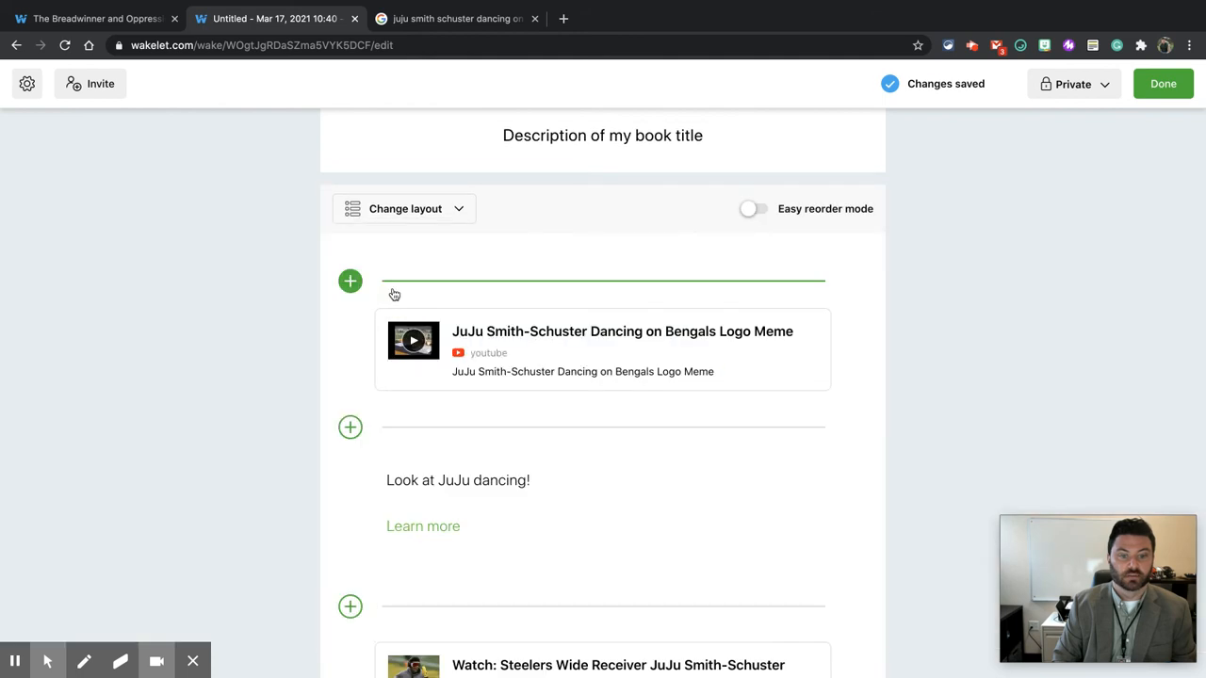
pyautogui.scroll(10, 352, 309)
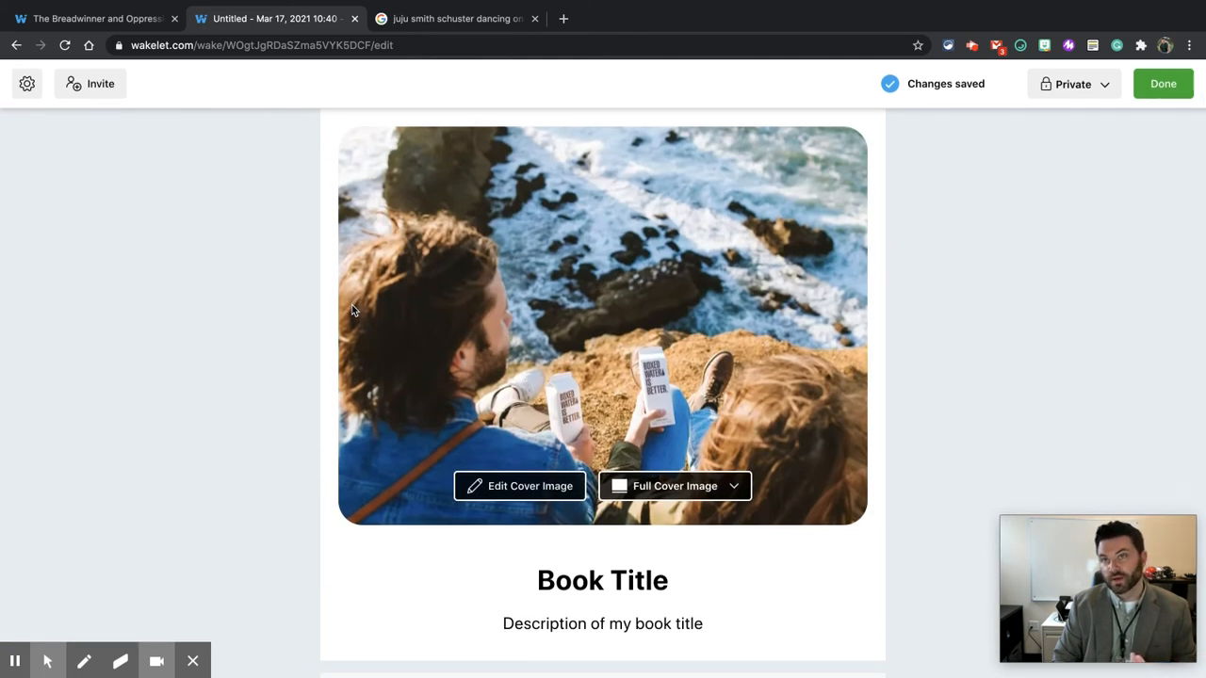
# Step: Set the collection's visibility to Unlisted and finish editing the collection
pyautogui.click(1076, 92)
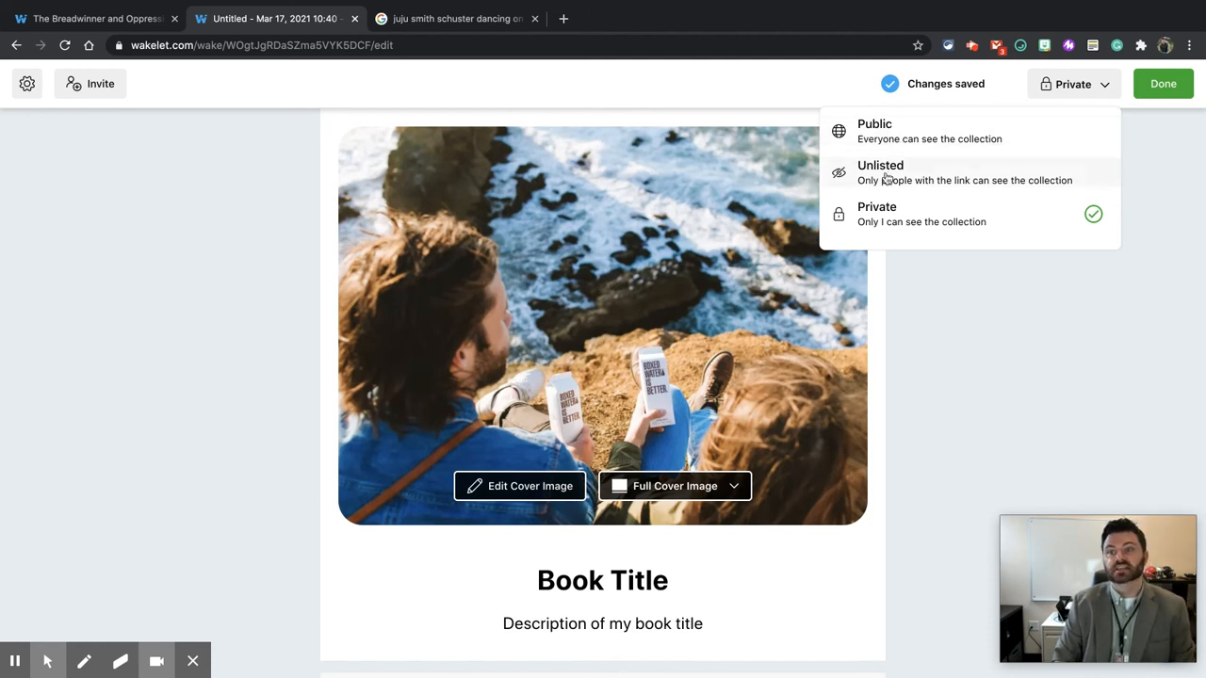
pyautogui.click(928, 181)
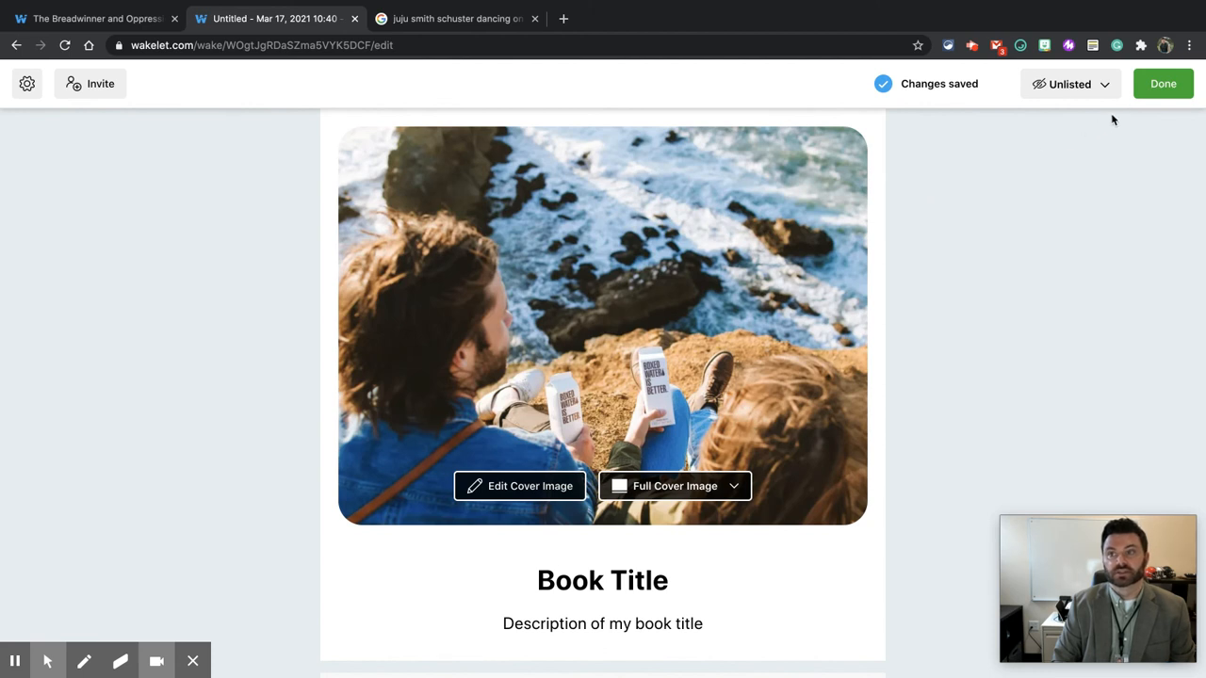
pyautogui.click(1167, 85)
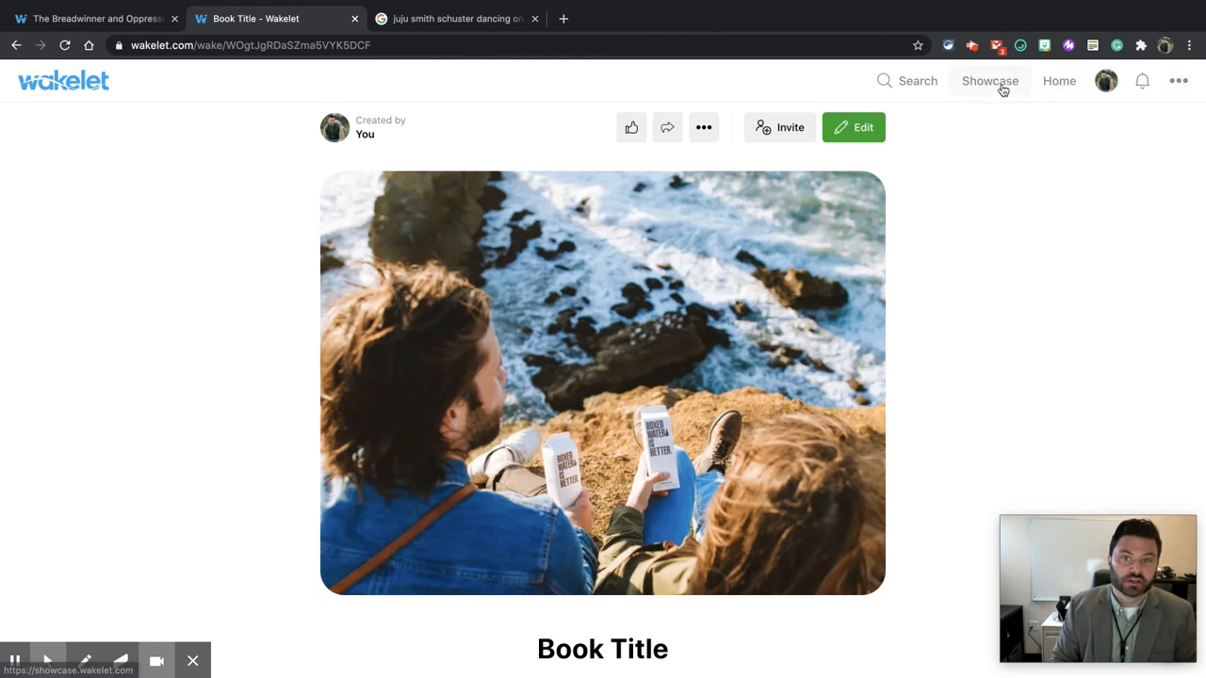
# Step: Copy the collection's share link from the share dialog and close the dialog
pyautogui.click(668, 132)
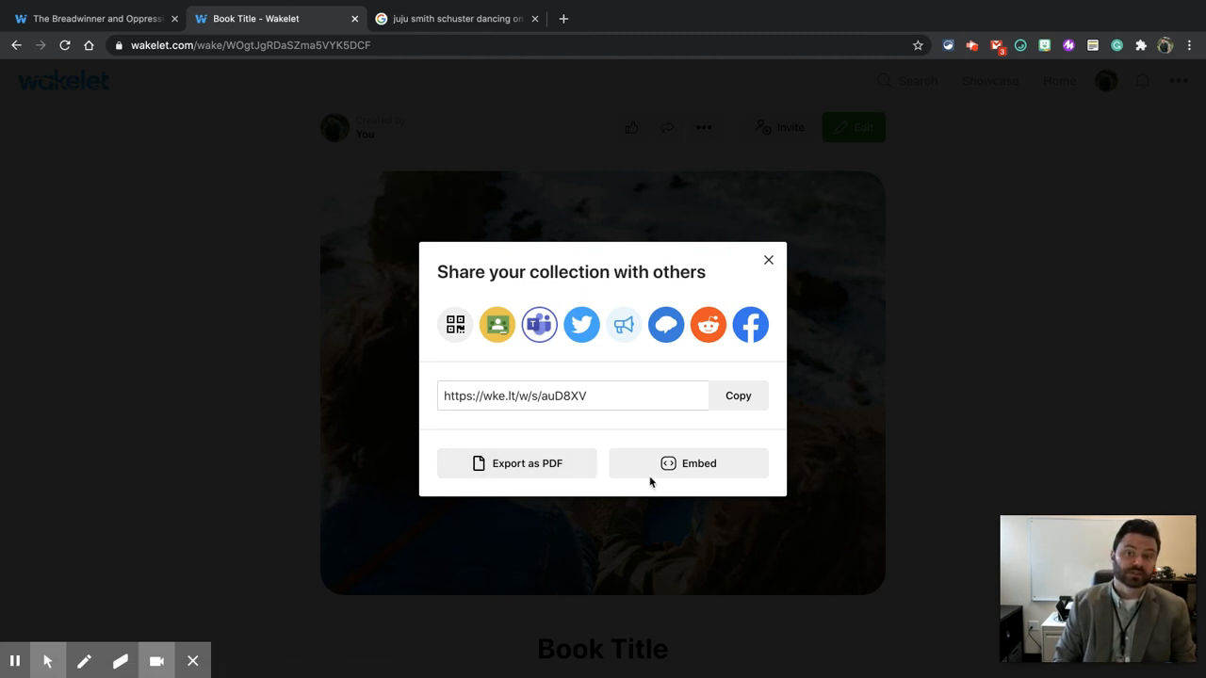
pyautogui.click(739, 397)
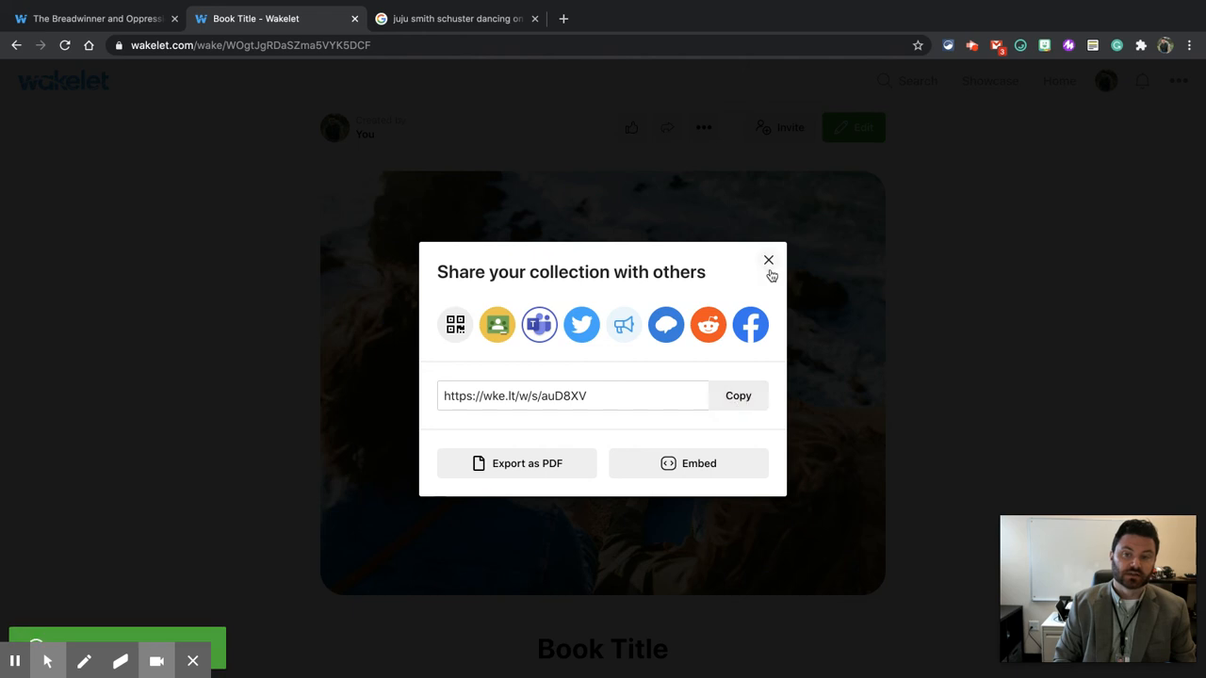
pyautogui.click(767, 261)
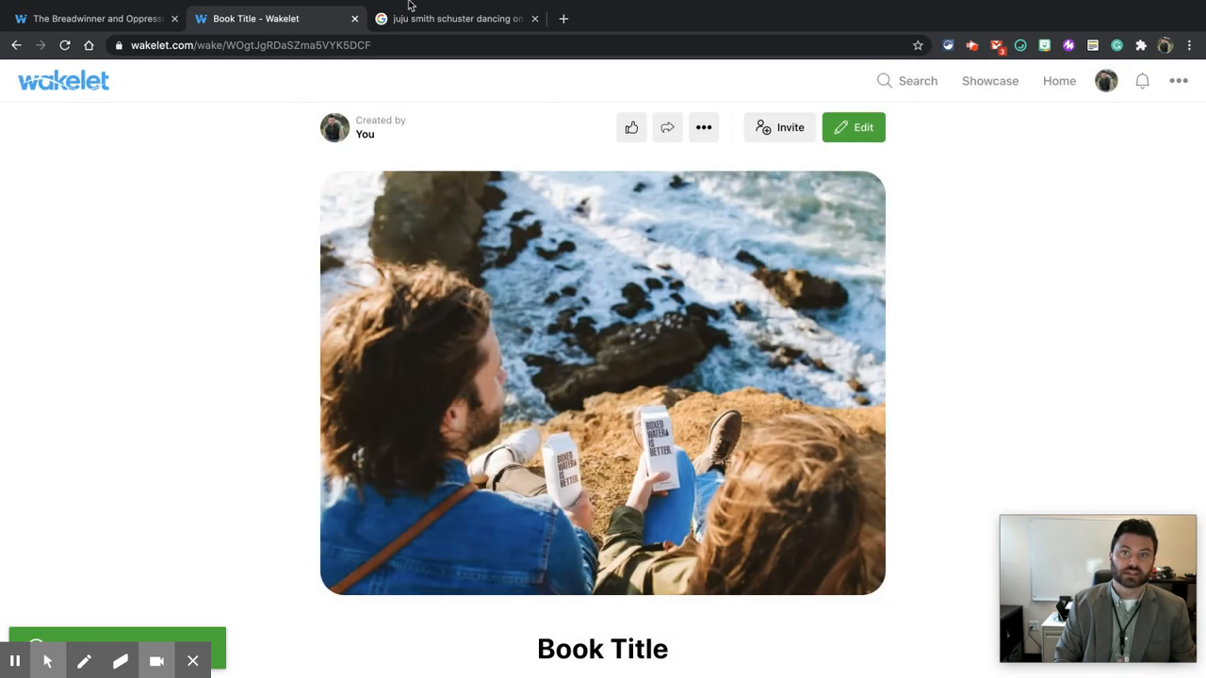
# Step: Open a new incognito window and load the copied collection link there
pyautogui.moveTo(410, 5)
pyautogui.click(104, 7)
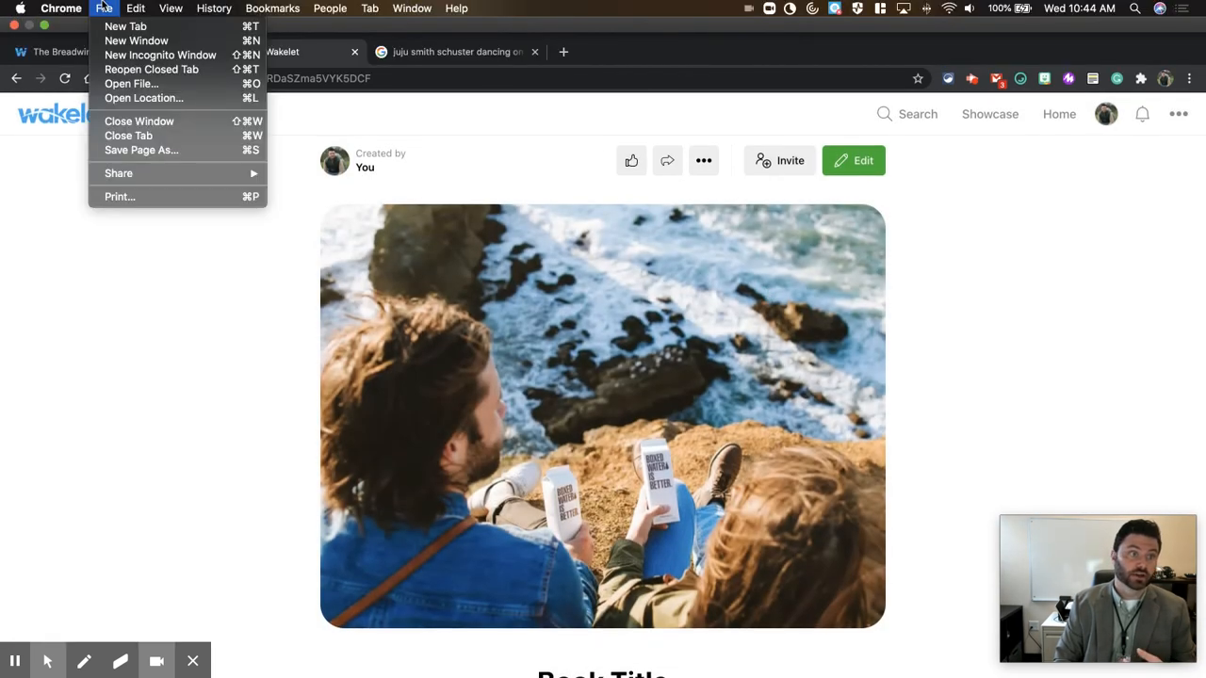
pyautogui.click(141, 55)
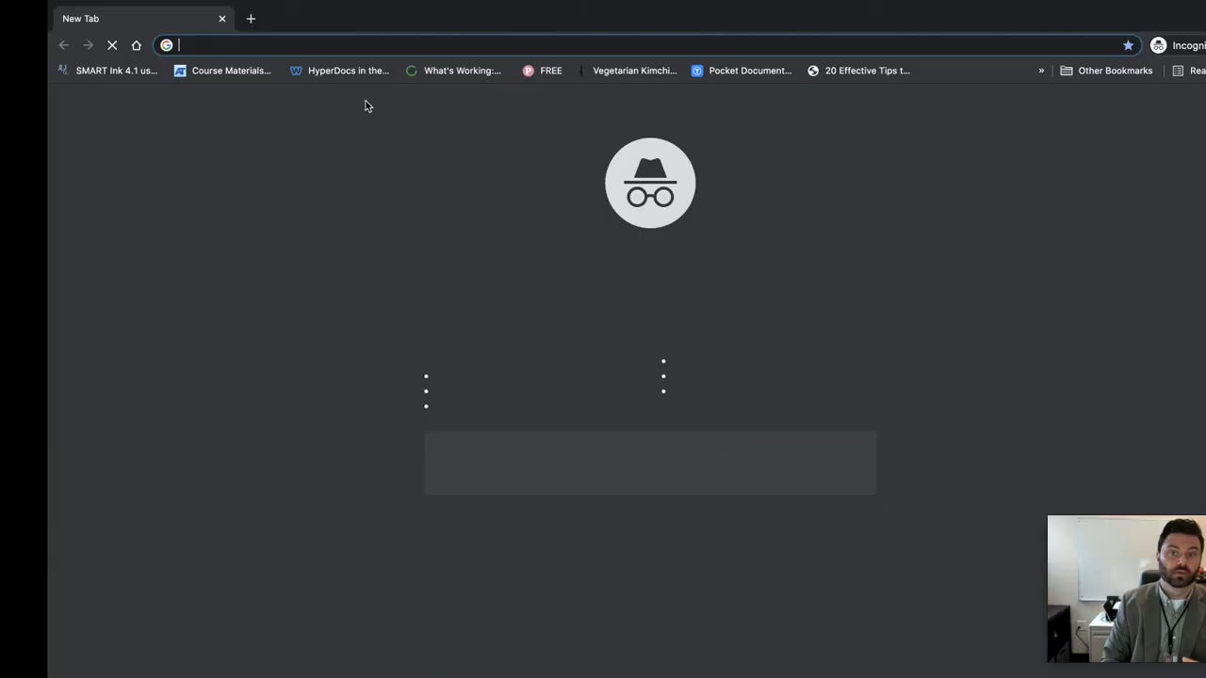
pyautogui.press('super+v')
pyautogui.press('Return')
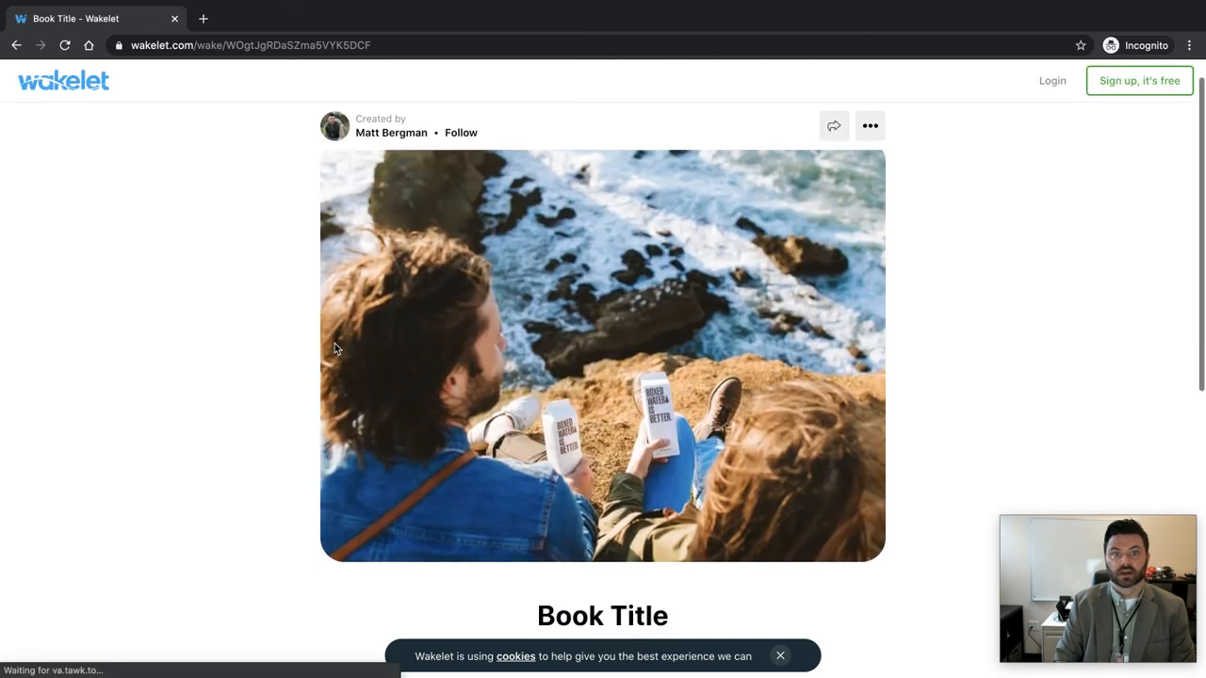
# Step: Scroll through the collection as a logged-out visitor and open and close its share dialog
pyautogui.scroll(-6, 334, 348)
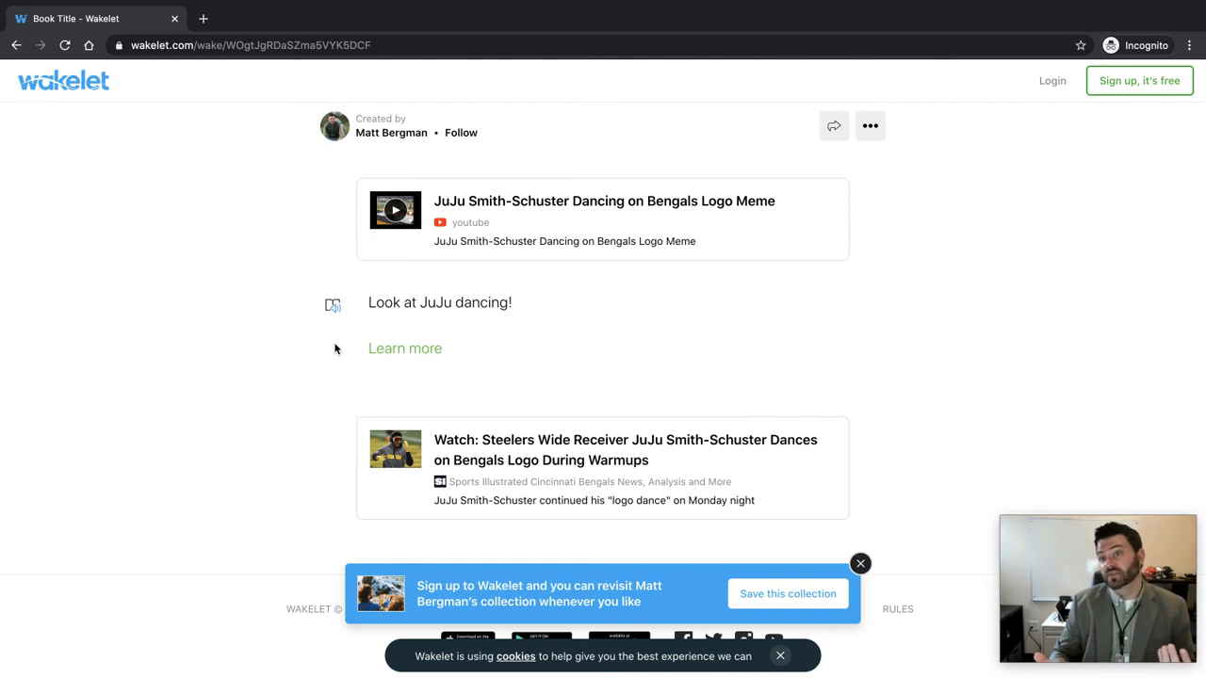
pyautogui.scroll(7, 150, 332)
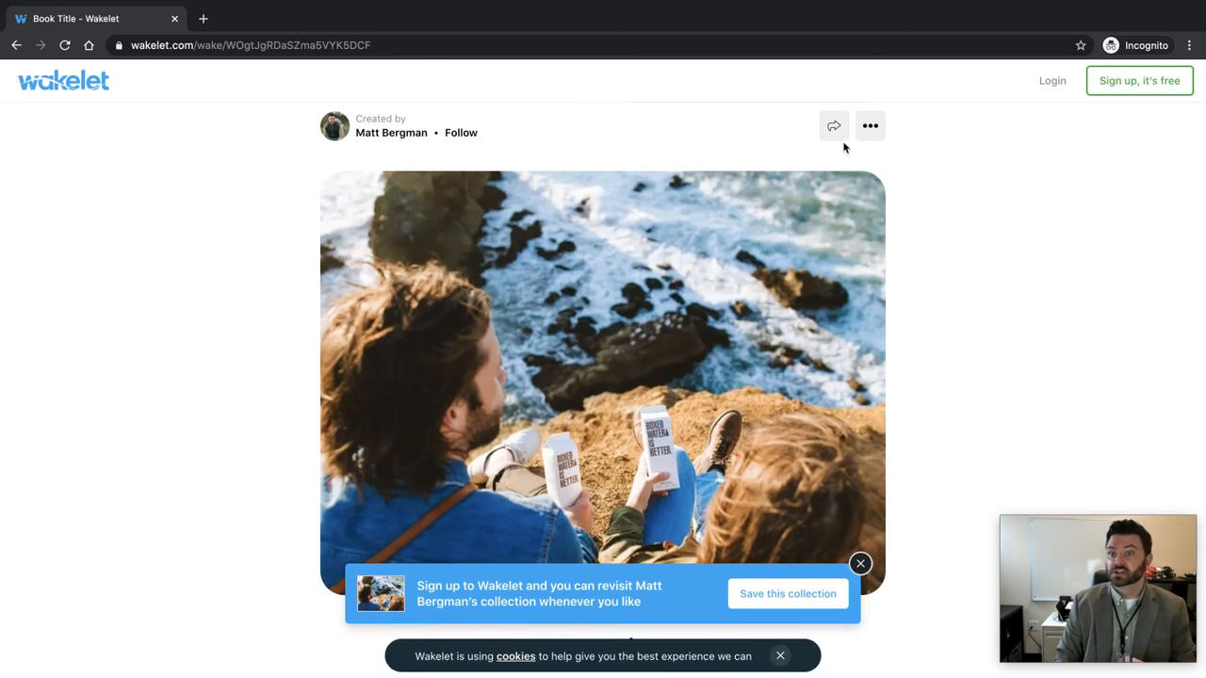
pyautogui.click(835, 128)
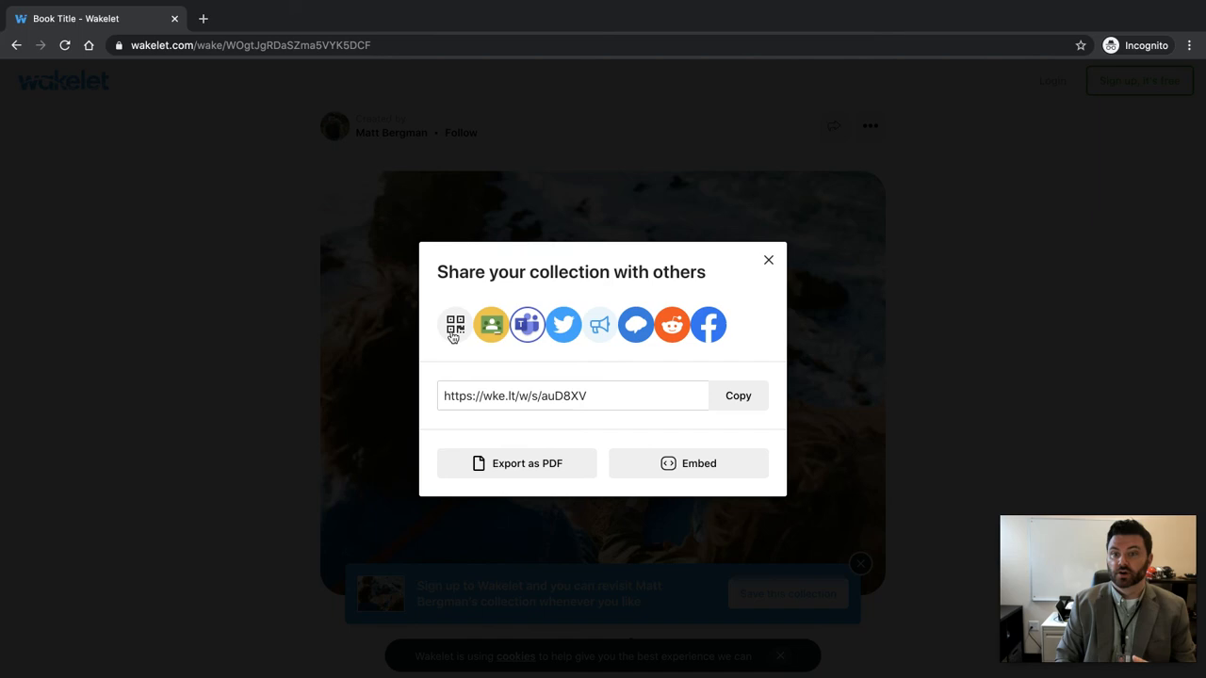
pyautogui.click(768, 262)
# Step: Return to the main browser window and display a QR code for the collection's web address
pyautogui.click(782, 45)
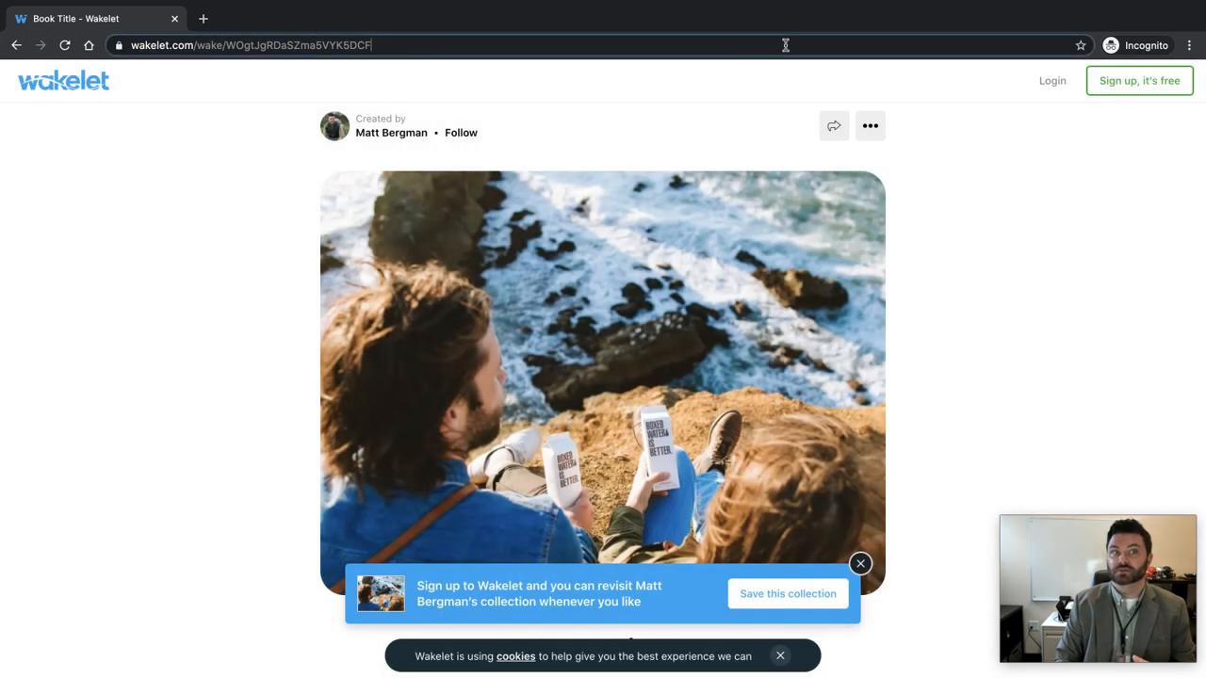
pyautogui.hotkey('ctrl', 'Left')
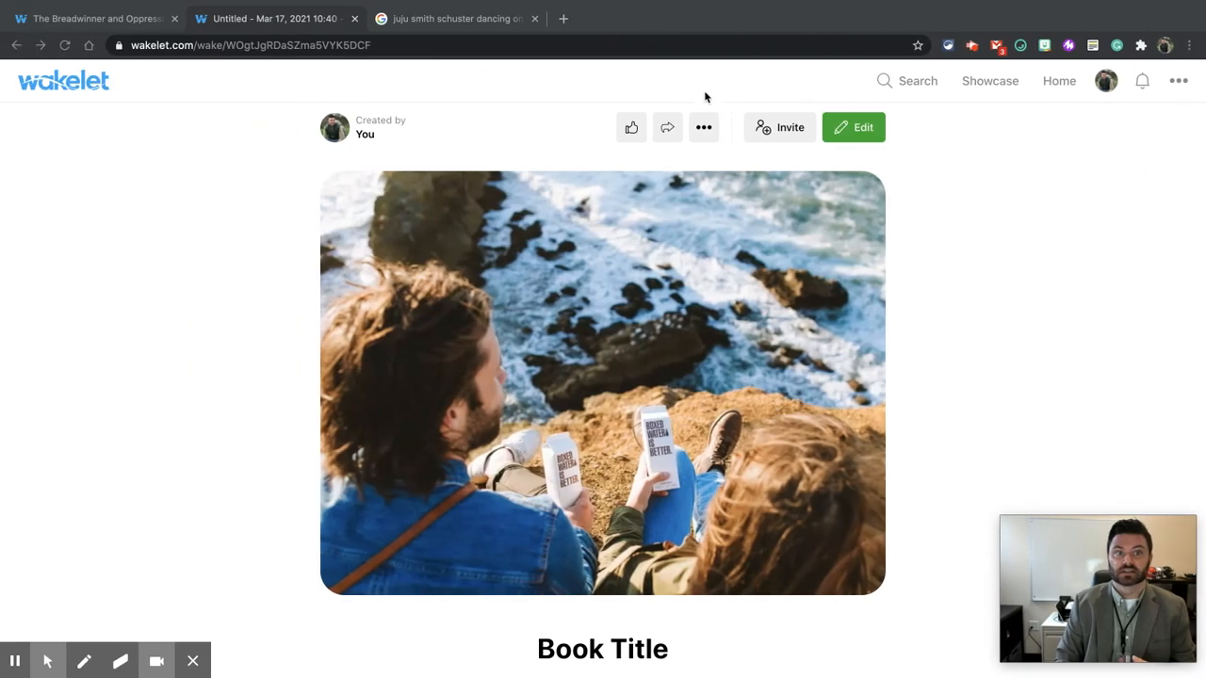
pyautogui.click(821, 43)
pyautogui.click(892, 47)
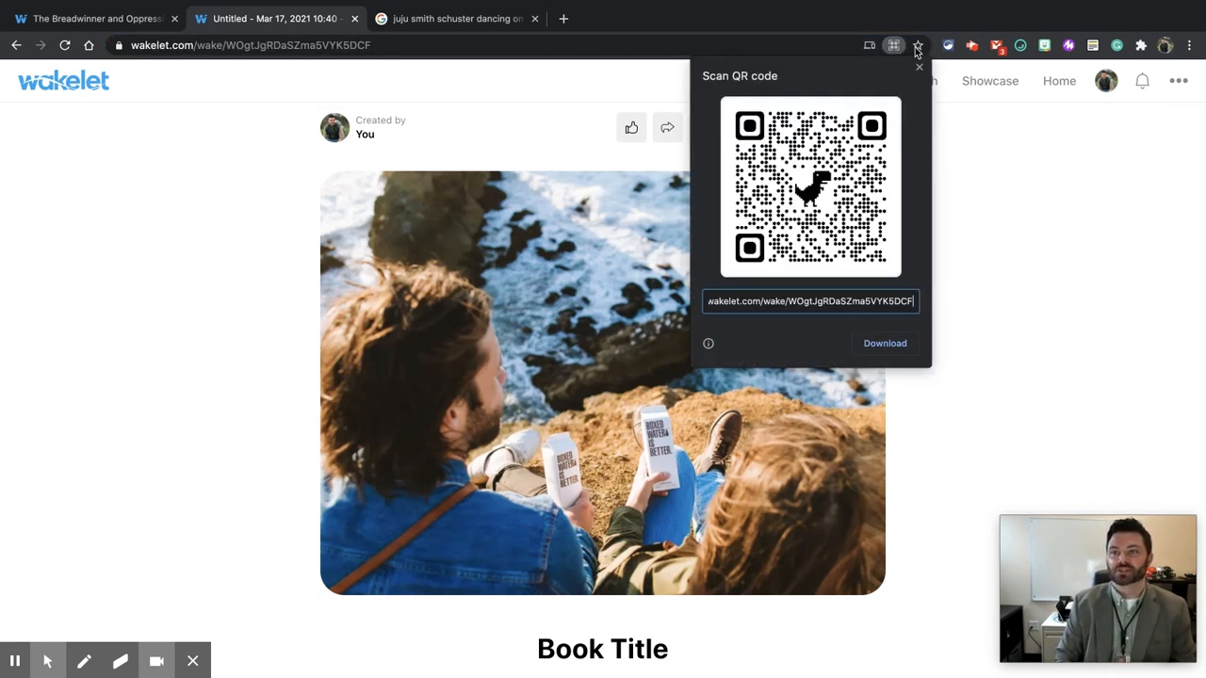
pyautogui.click(916, 22)
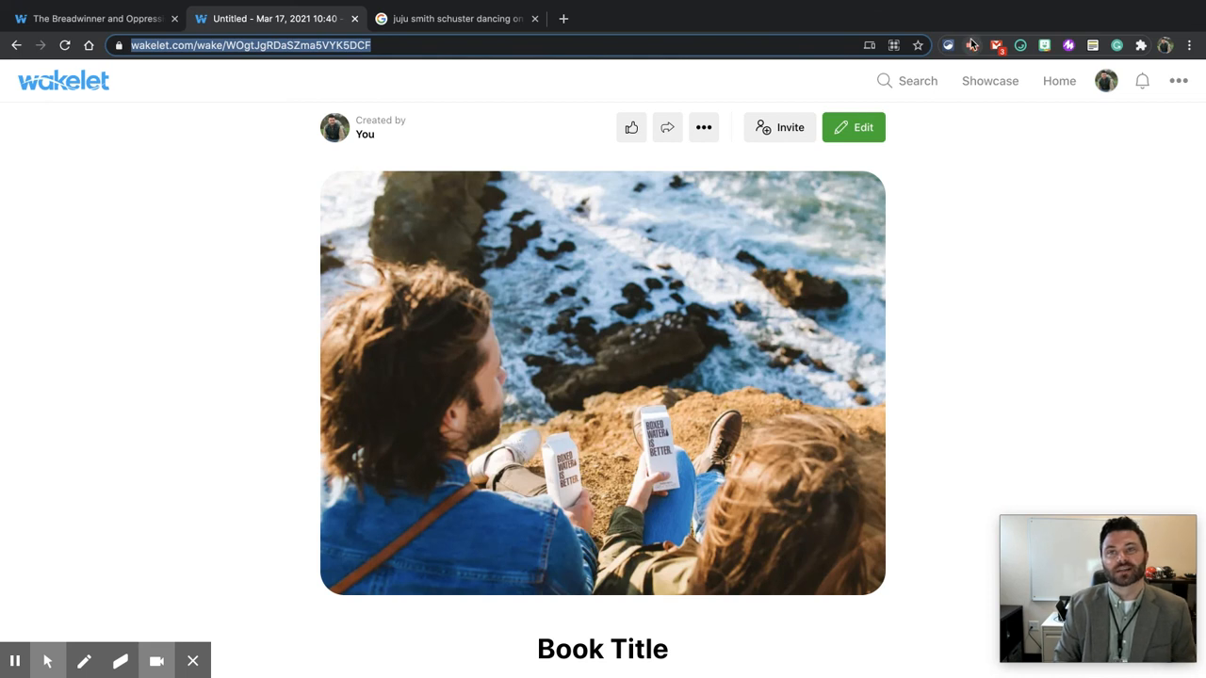
pyautogui.click(972, 46)
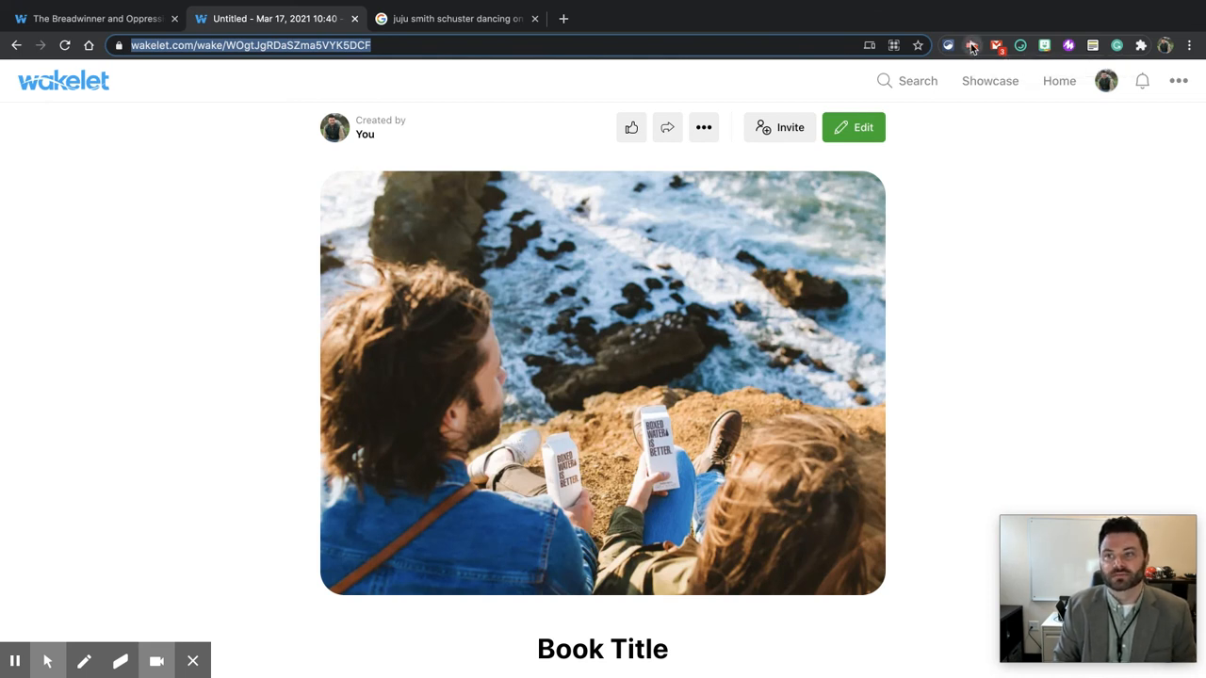